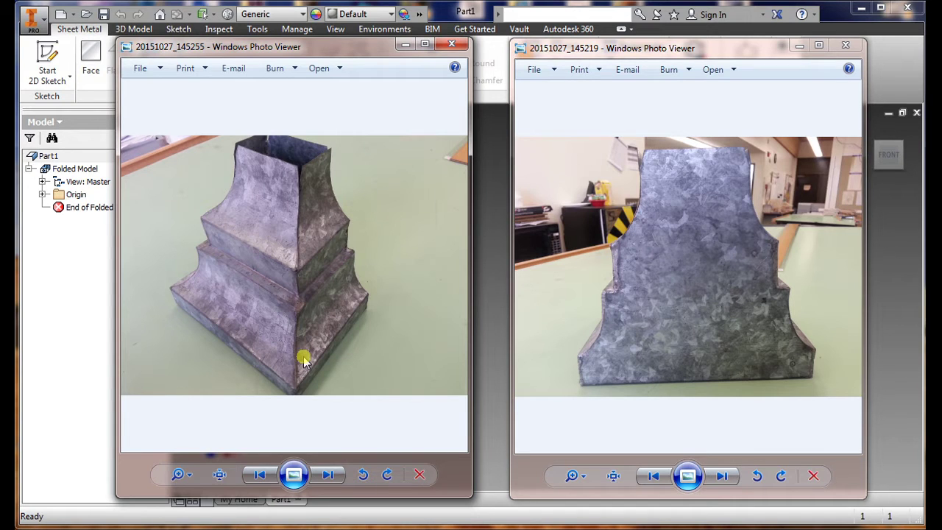
# - Put away both reference photos and create a new part from the Sheet Metal (in).ipt template
pyautogui.click(452, 44)
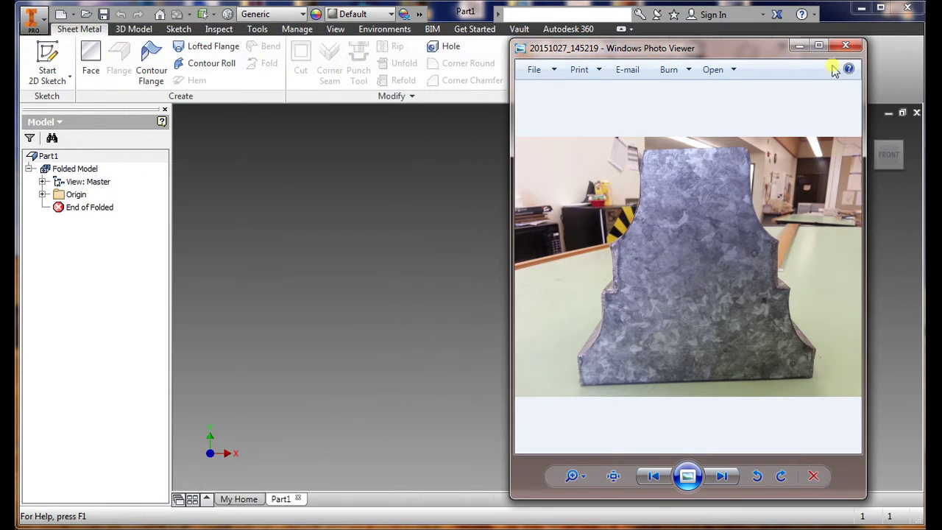
pyautogui.click(800, 46)
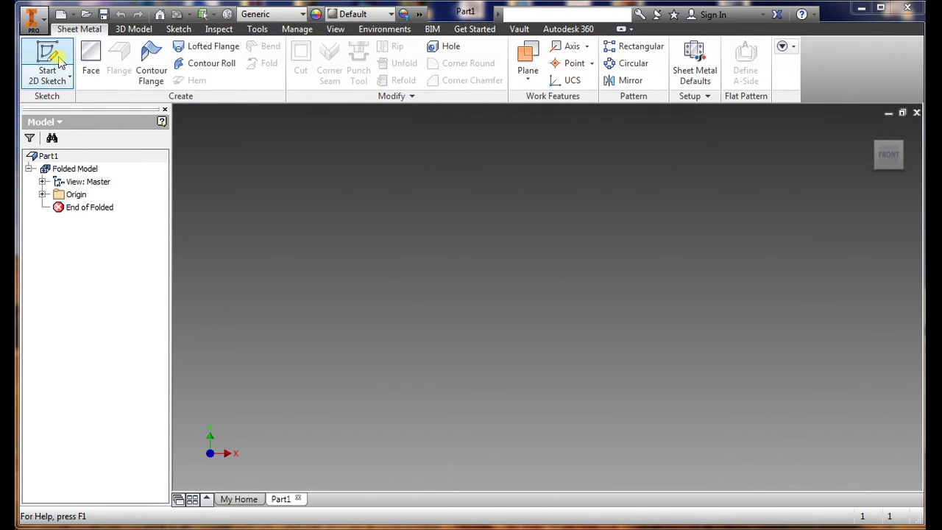
pyautogui.click(59, 14)
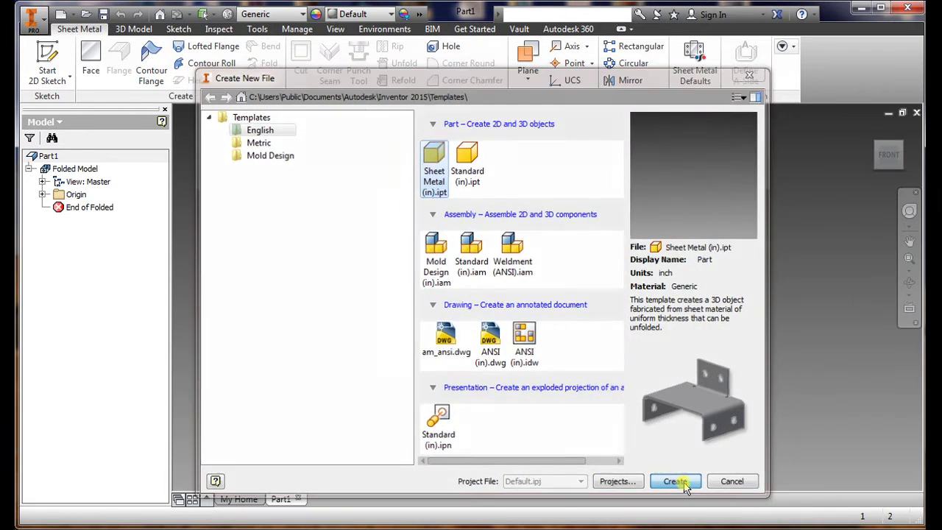
pyautogui.click(677, 481)
# - Sketch a 10 in by 10 in center rectangle on the horizontal origin plane, centred on the origin, and finish the sketch
pyautogui.click(46, 58)
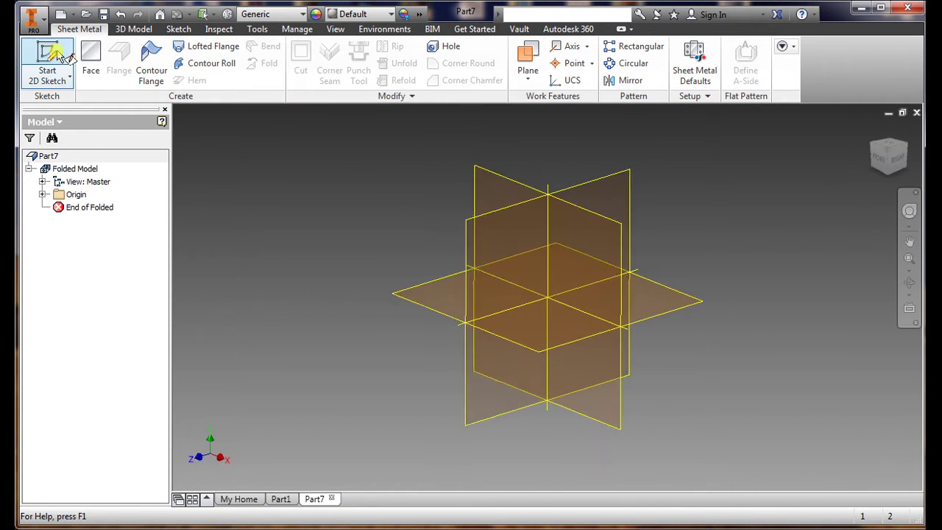
pyautogui.click(431, 295)
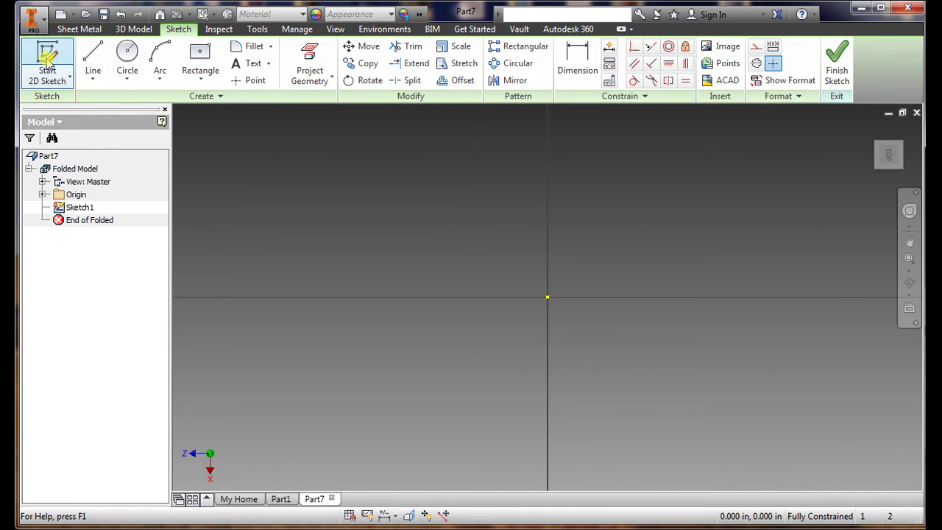
pyautogui.click(203, 73)
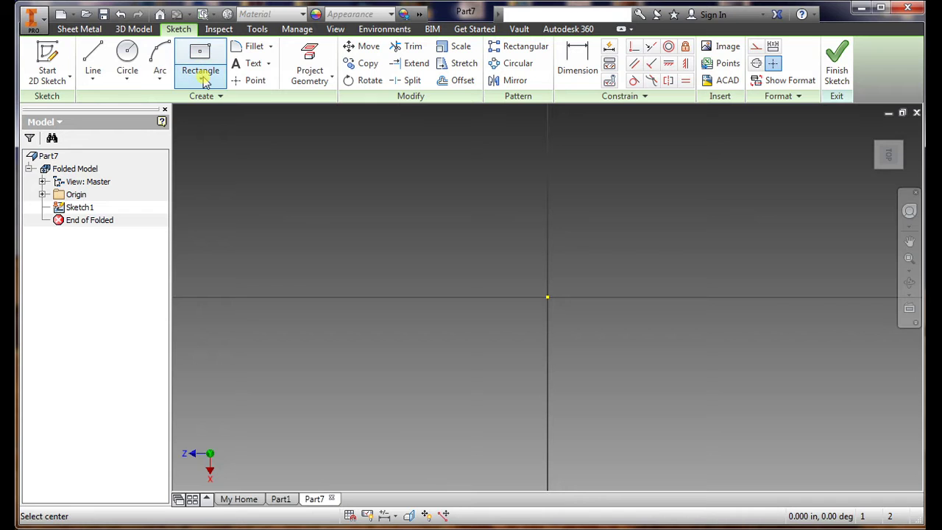
pyautogui.click(204, 78)
pyautogui.click(219, 161)
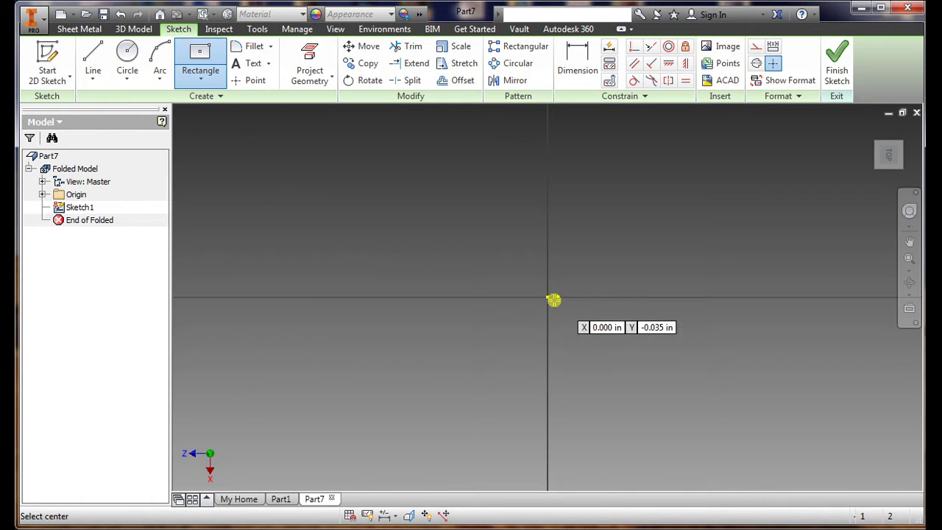
pyautogui.click(549, 298)
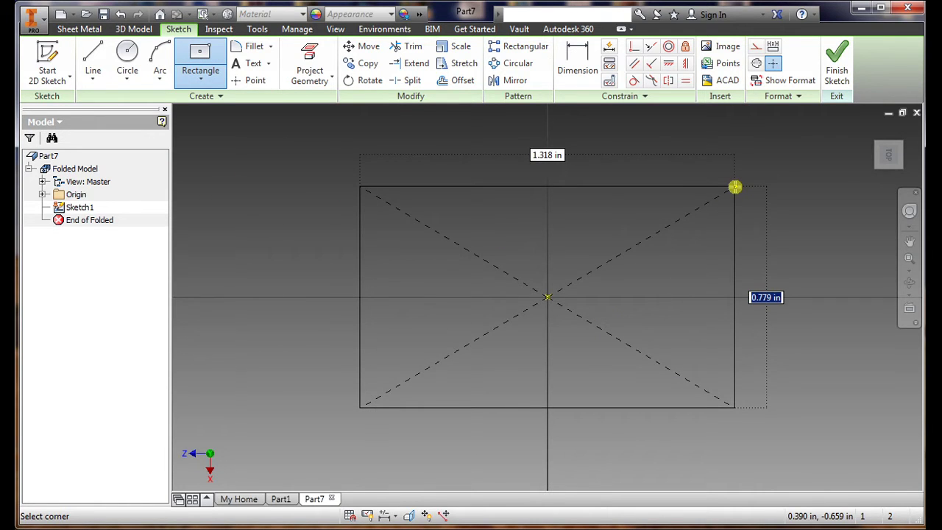
pyautogui.write('10')
pyautogui.press('Tab')
pyautogui.write('1')
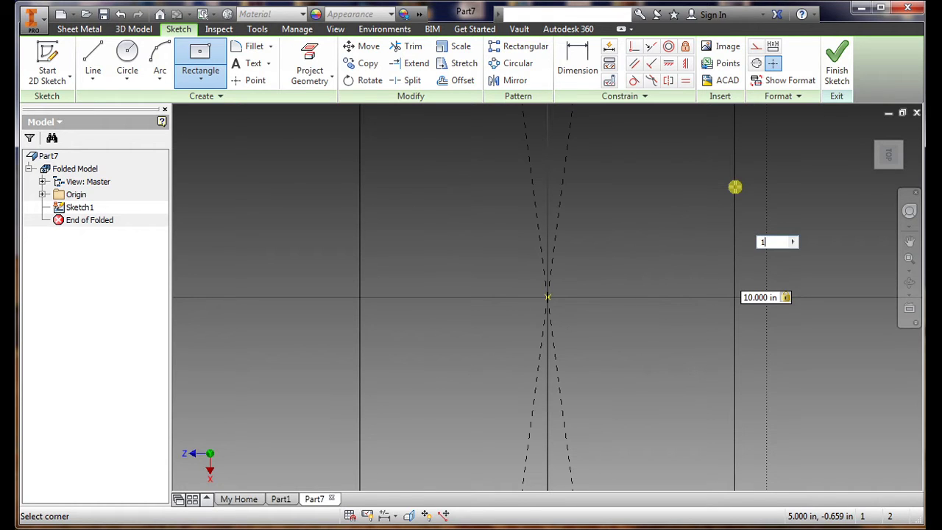
pyautogui.press('Return')
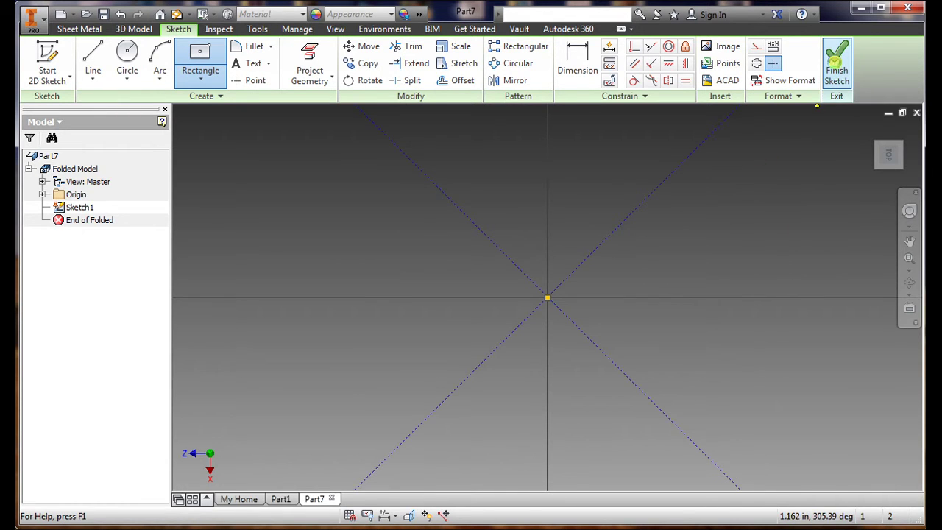
pyautogui.click(837, 64)
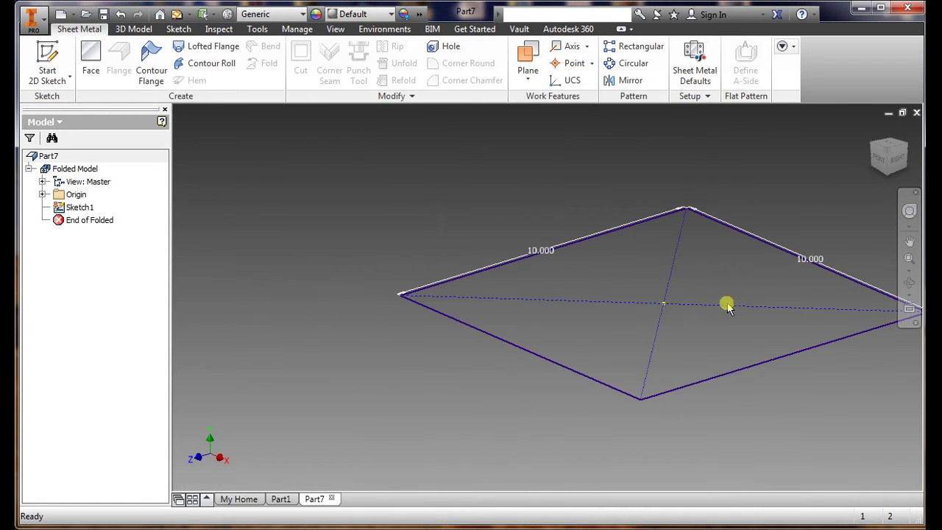
# - Create a sheet metal face from the square profile and review the sheet metal defaults without changing them
pyautogui.moveTo(727, 308); pyautogui.dragTo(578, 348, button='middle')
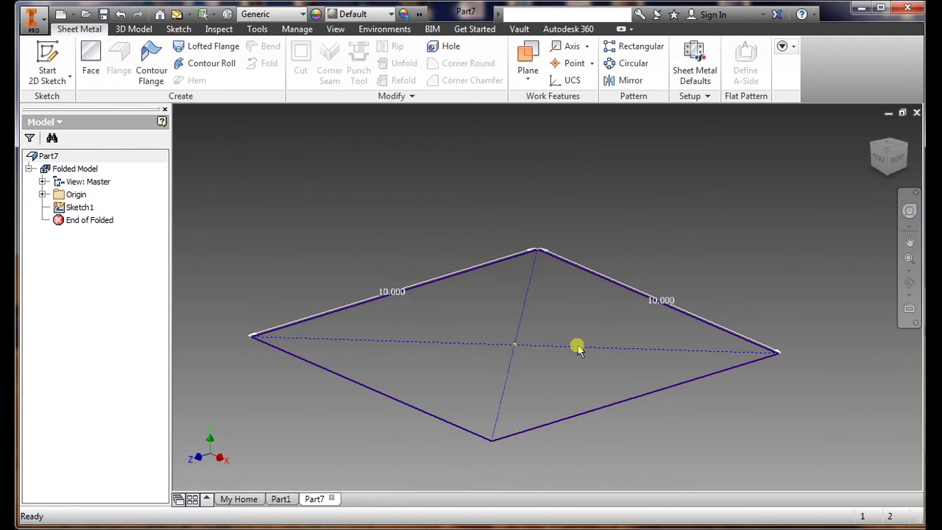
pyautogui.click(91, 60)
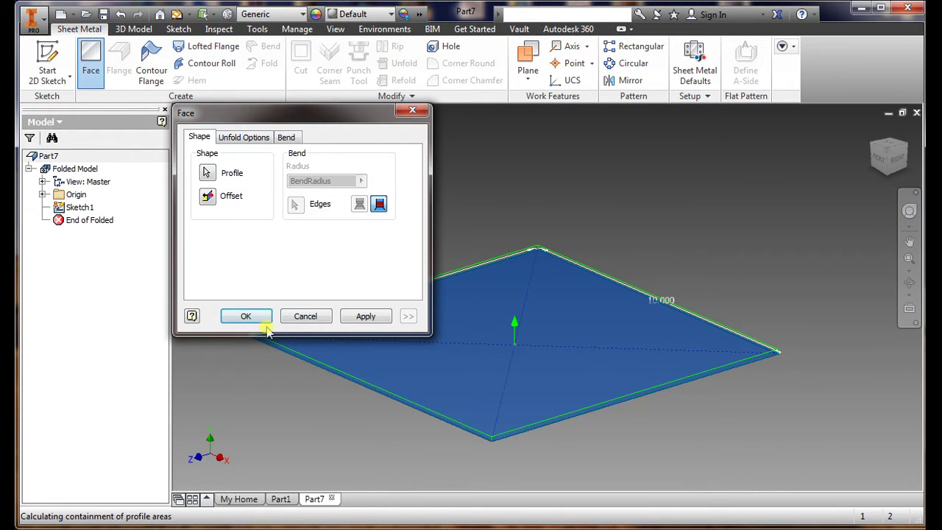
pyautogui.click(251, 317)
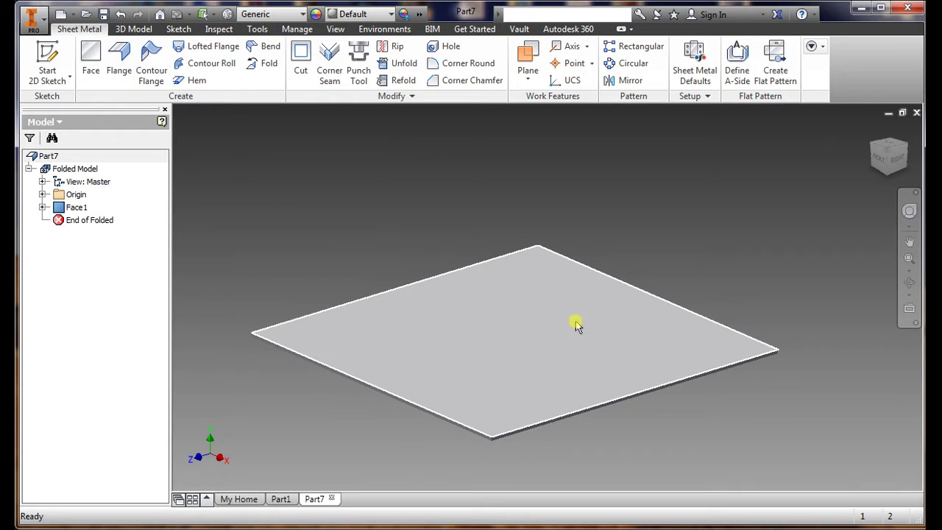
pyautogui.click(695, 66)
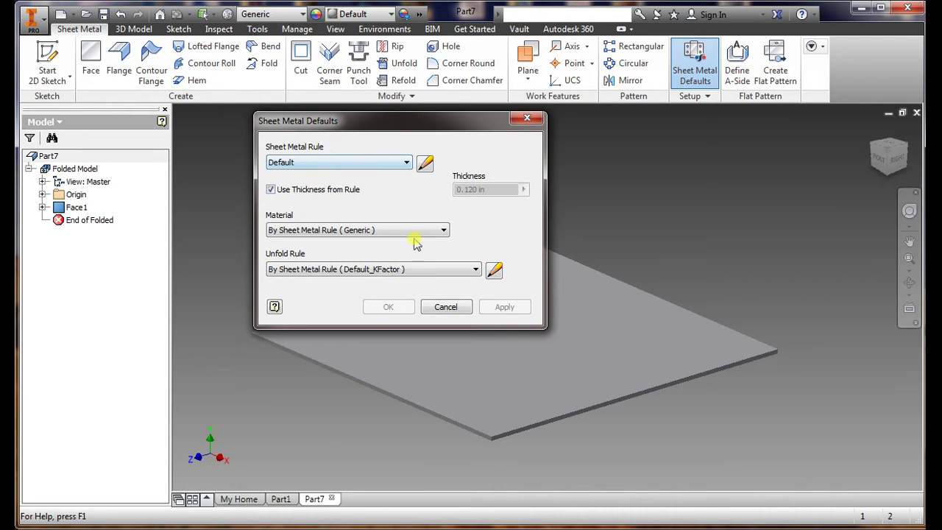
pyautogui.click(527, 120)
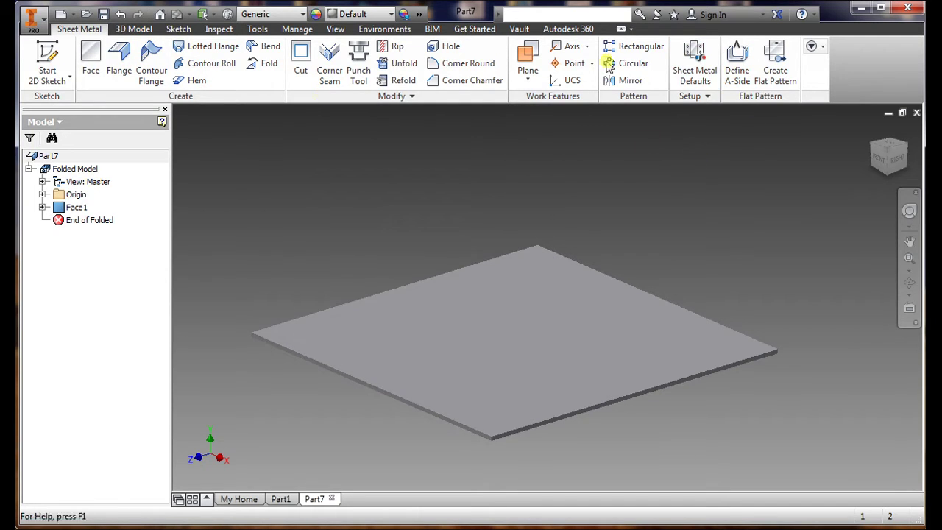
# - Change the visual style so the plate is shaded with its edges displayed
pyautogui.click(335, 29)
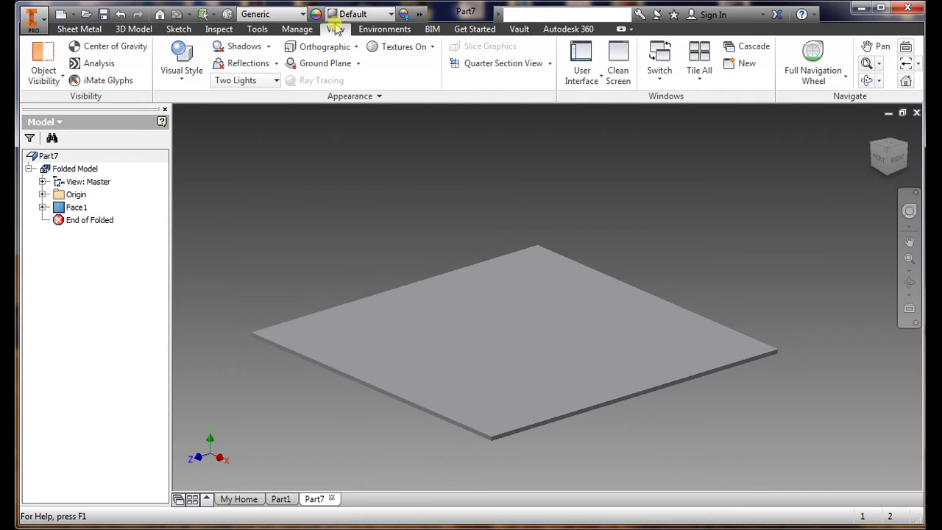
pyautogui.click(190, 73)
pyautogui.click(189, 160)
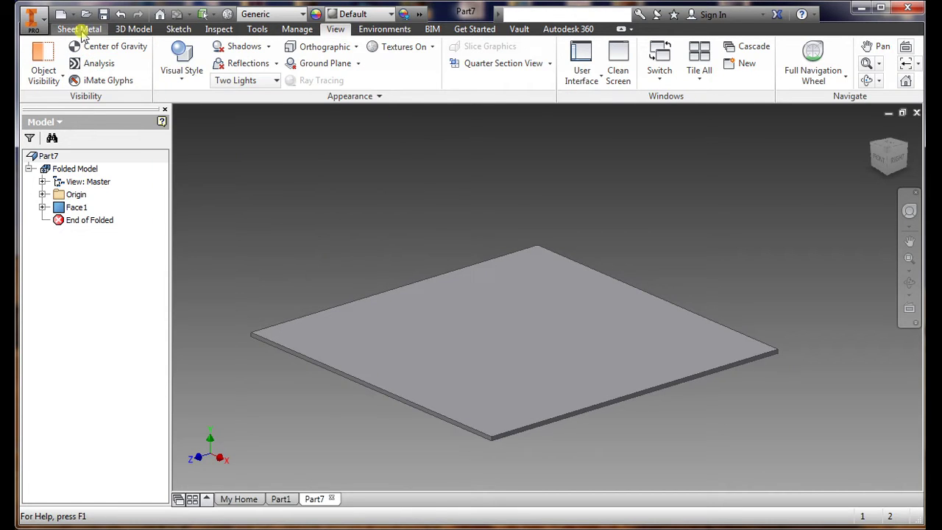
# - Start a new 2D sketch on the thin front side face of the square plate
pyautogui.click(79, 29)
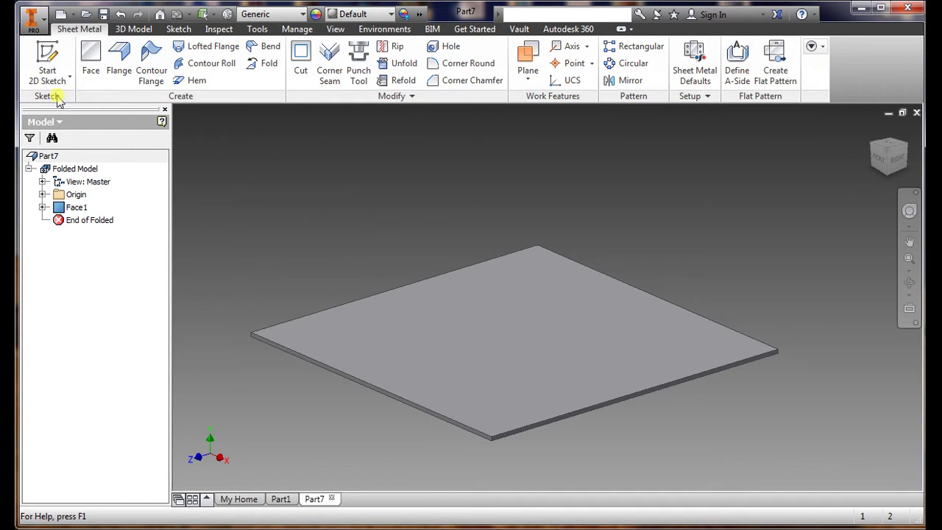
pyautogui.click(48, 67)
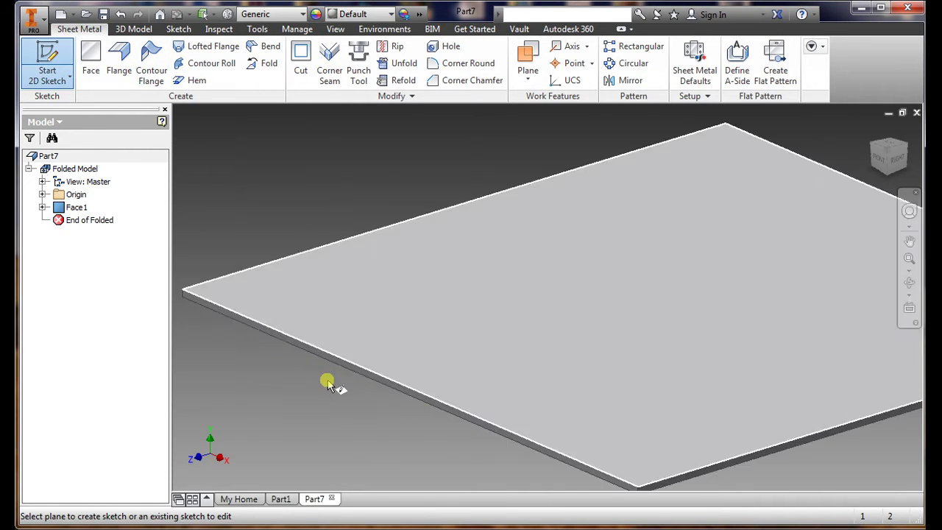
pyautogui.scroll(5, 361, 385)
pyautogui.click(383, 372)
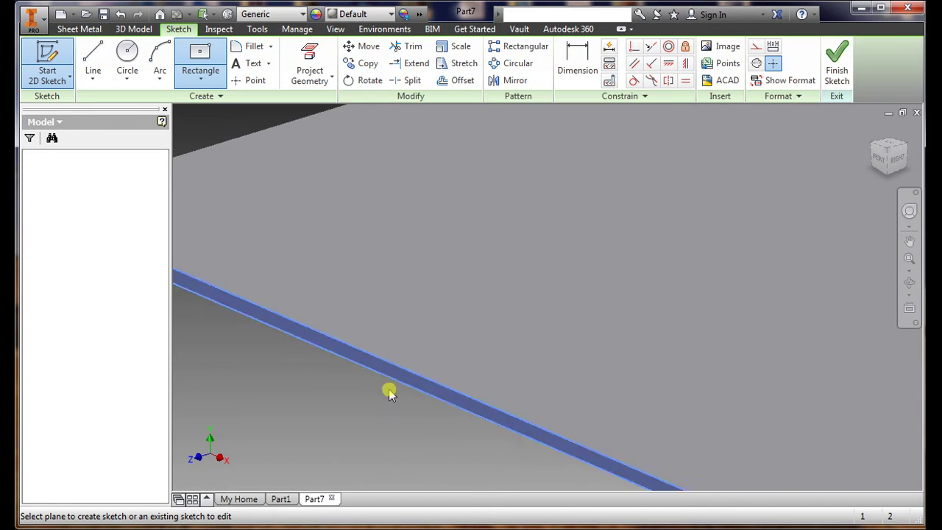
pyautogui.scroll(-3, 489, 386)
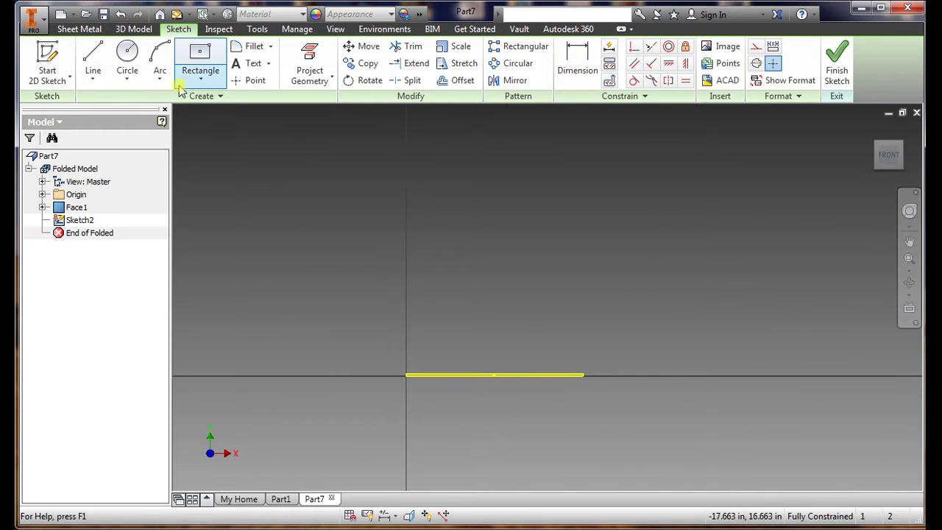
# - Consult the front-view reference photo and draw a 1 in vertical line up from the upper corner of the plate's edge
pyautogui.click(93, 59)
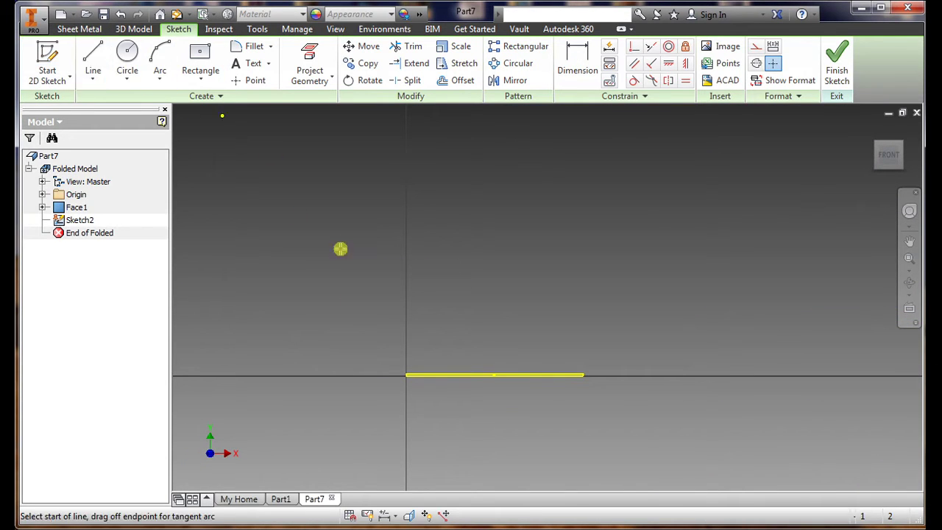
pyautogui.scroll(3, 402, 383)
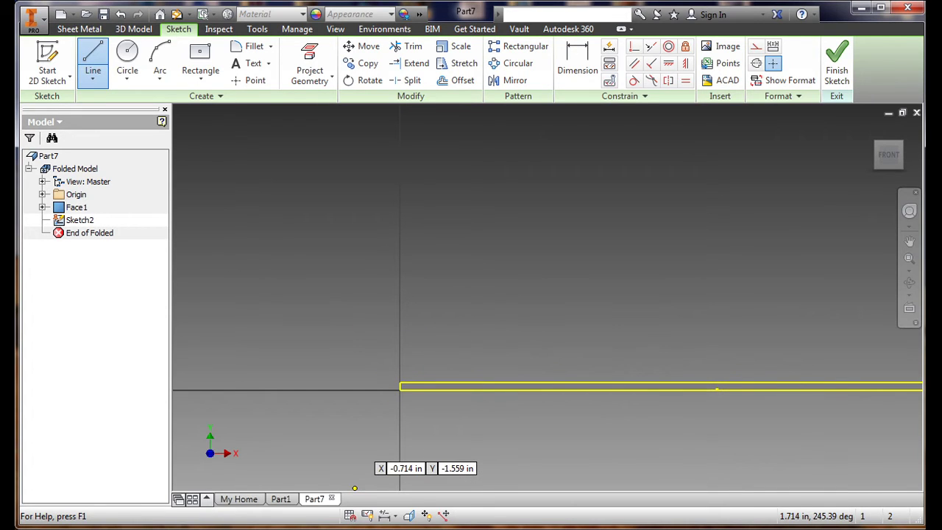
pyautogui.click(397, 521)
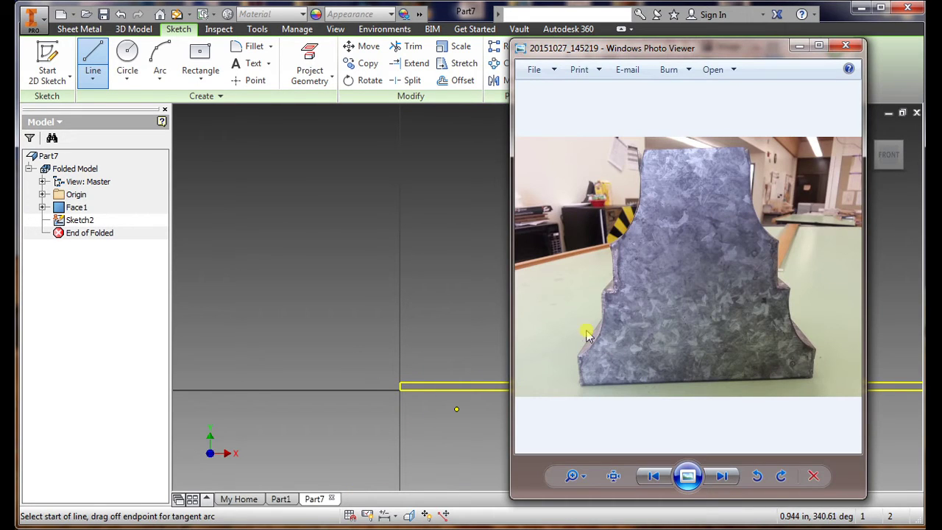
pyautogui.click(800, 46)
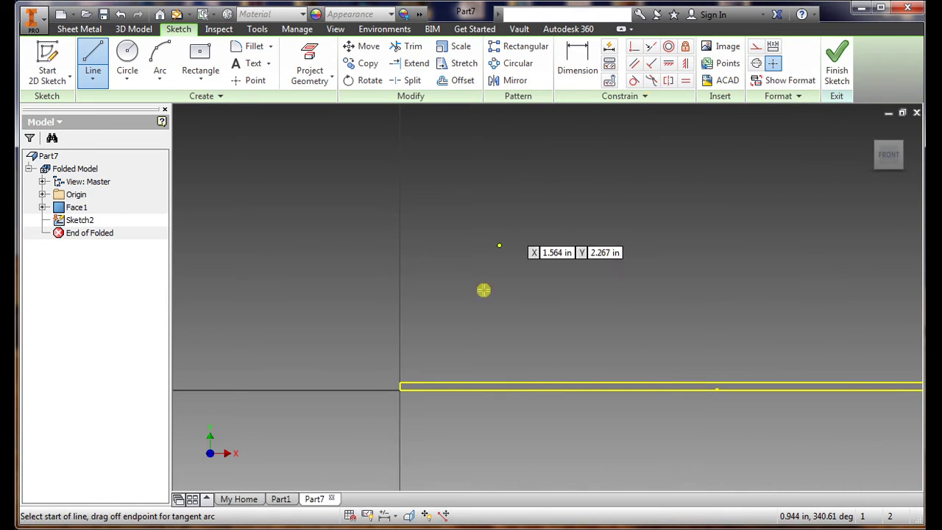
pyautogui.click(397, 383)
pyautogui.write('1')
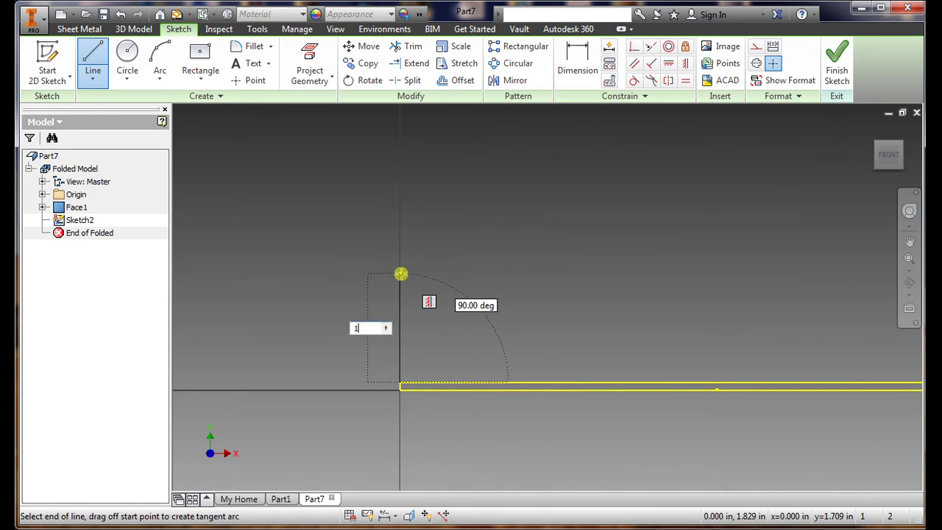
pyautogui.press('Return')
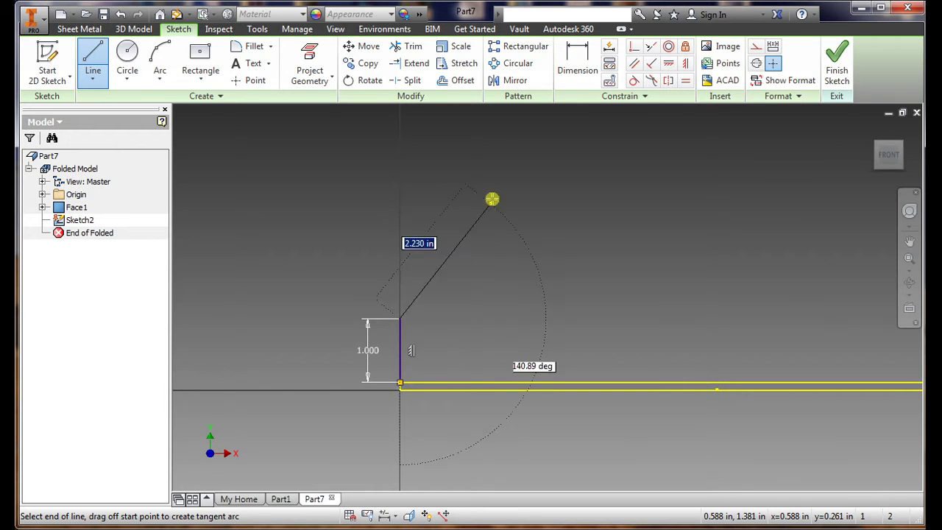
# - Continue the profile with an inward-curving arc from the vertical line's upper end, followed by a short horizontal ledge
pyautogui.moveTo(399, 321); pyautogui.dragTo(515, 190)
pyautogui.scroll(-2, 516, 191)
pyautogui.scroll(4, 518, 214)
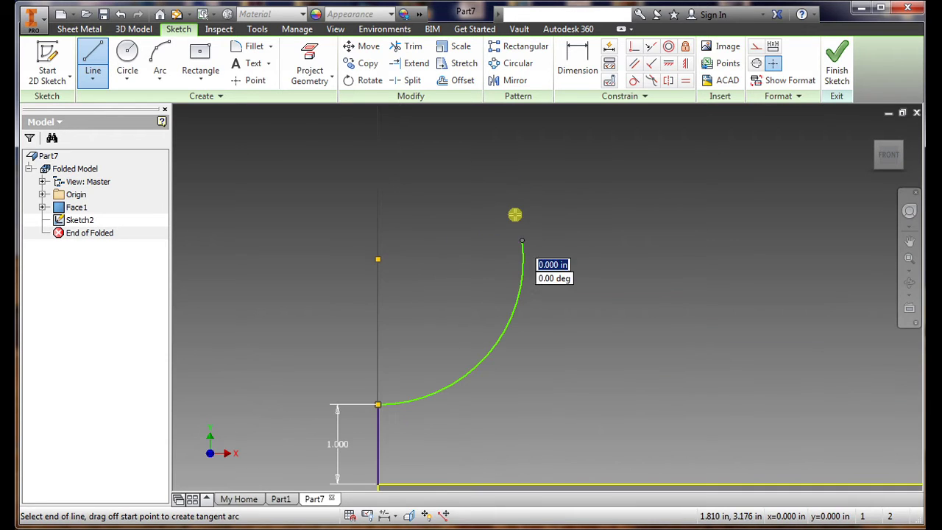
pyautogui.click(586, 239)
pyautogui.scroll(-3, 578, 316)
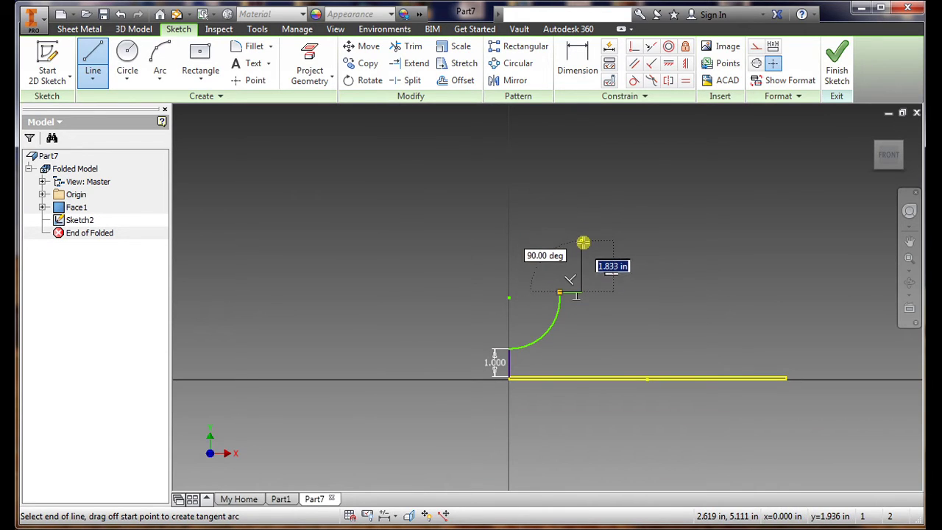
# - Add a vertical line up from the ledge and a second arc of about 1.76 in radius, then finish the sketch
pyautogui.click(582, 245)
pyautogui.moveTo(581, 245); pyautogui.dragTo(632, 192)
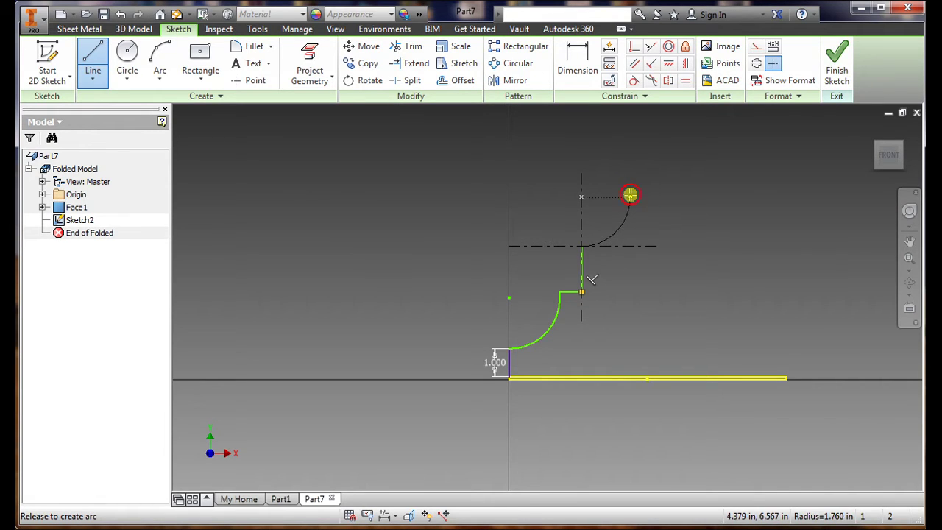
pyautogui.moveTo(630, 195); pyautogui.dragTo(630, 198)
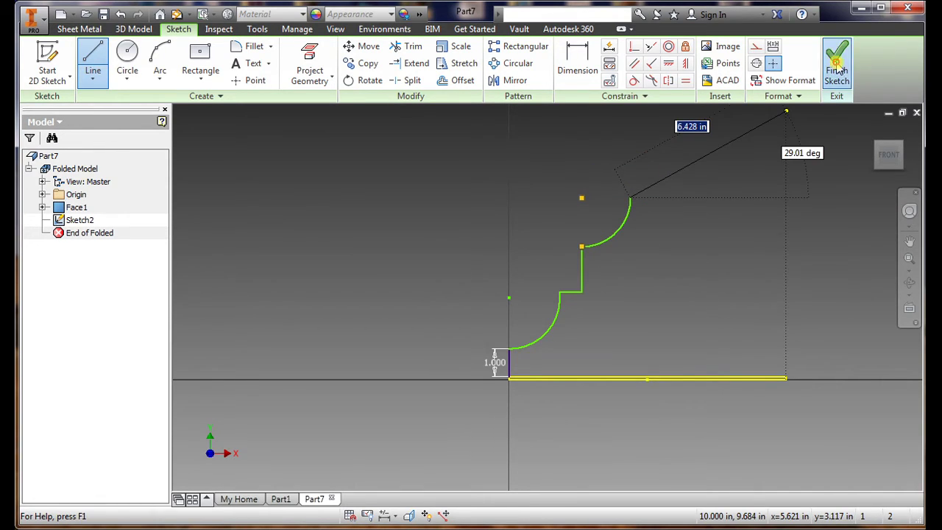
pyautogui.click(837, 67)
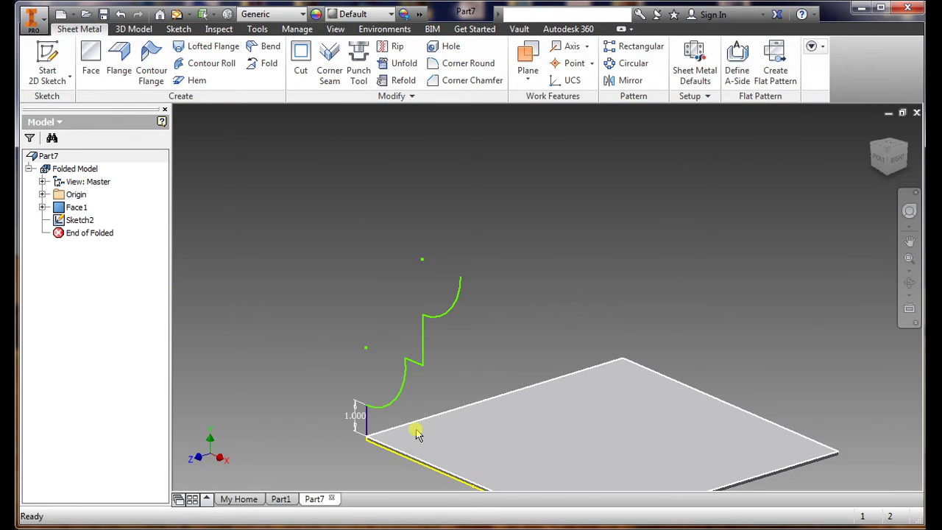
# - Begin a contour flange with the stepped, curved profile and select the plate's side edge next to the profile's start
pyautogui.moveTo(415, 434)
pyautogui.keyDown('shift'); pyautogui.mouseDown(button='middle')
pyautogui.moveTo(360, 416)
pyautogui.moveTo(326, 423)
pyautogui.moveTo(365, 425)
pyautogui.moveTo(337, 425)
pyautogui.moveTo(351, 422)
pyautogui.mouseUp(button='middle'); pyautogui.keyUp('shift')
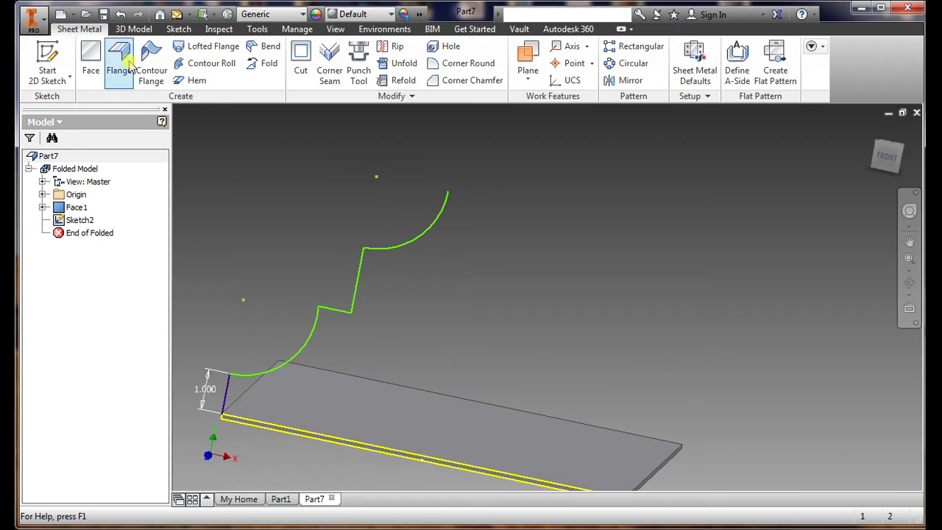
pyautogui.click(151, 59)
pyautogui.moveTo(176, 123); pyautogui.dragTo(698, 147)
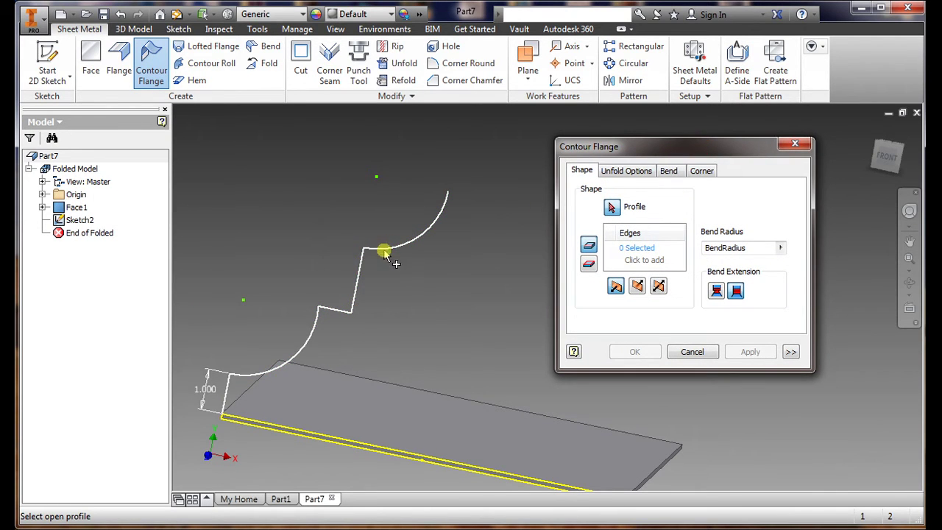
pyautogui.click(358, 283)
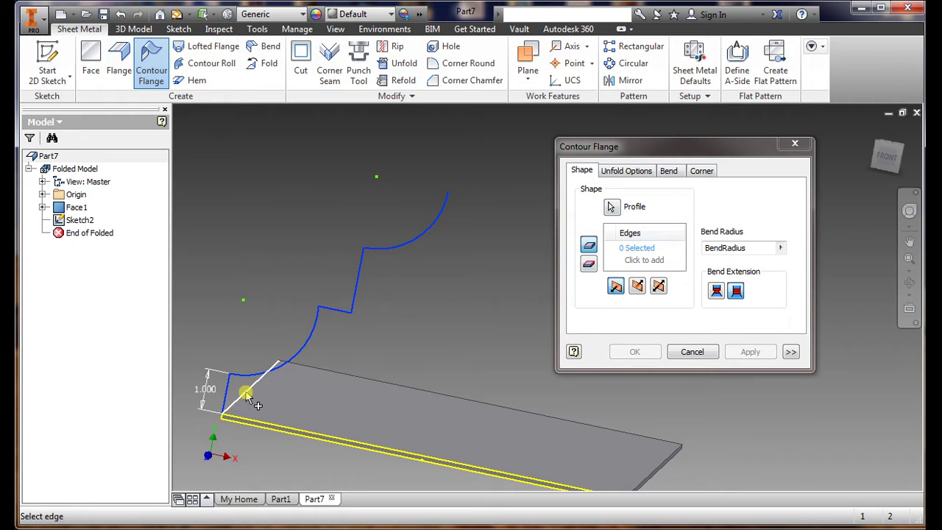
pyautogui.moveTo(242, 419)
pyautogui.keyDown('shift'); pyautogui.mouseDown(button='middle')
pyautogui.moveTo(210, 437)
pyautogui.moveTo(309, 441)
pyautogui.mouseUp(button='middle'); pyautogui.keyUp('shift')
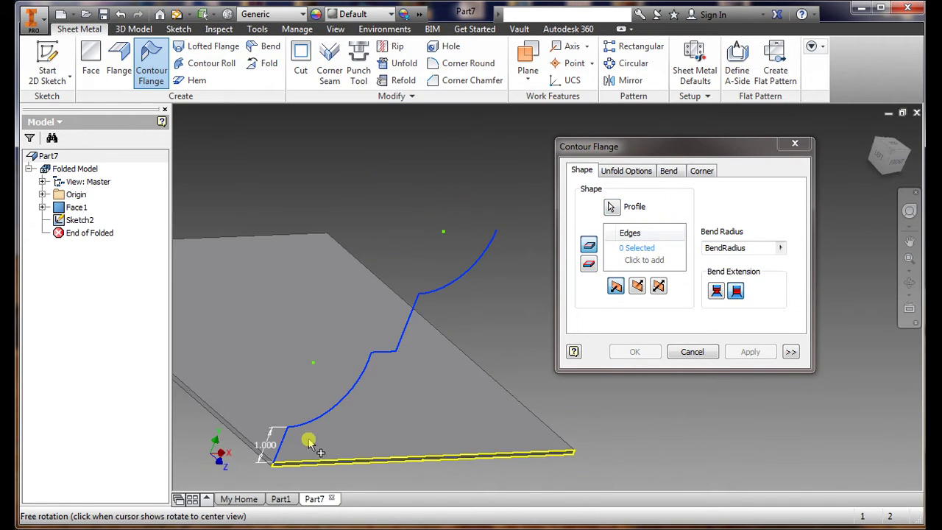
pyautogui.click(237, 430)
pyautogui.keyDown('shift'); pyautogui.moveTo(450, 448); pyautogui.dragTo(396, 443, button='middle'); pyautogui.keyUp('shift')
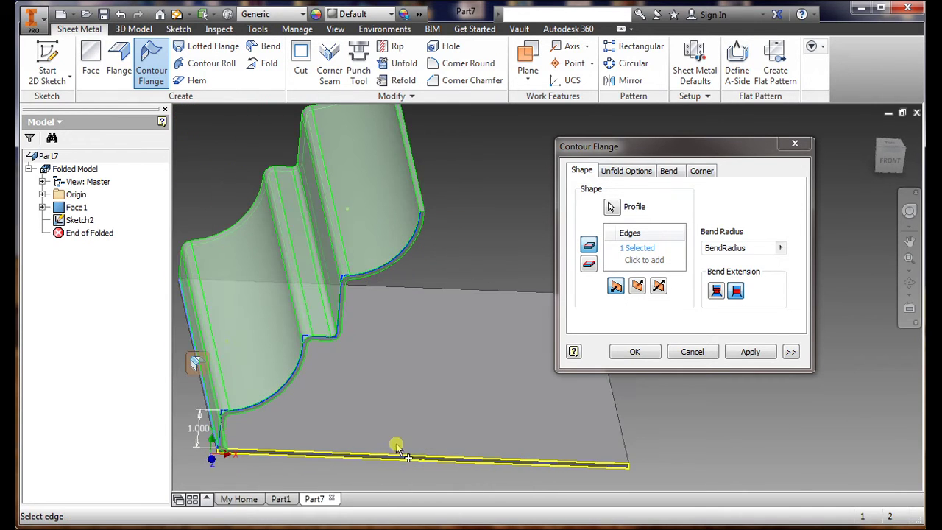
# - Add the plate's front edge and the opposite side edge to the selection, and create the contour flange around all three sides
pyautogui.click(586, 478)
pyautogui.keyDown('shift'); pyautogui.moveTo(641, 478); pyautogui.dragTo(629, 445, button='middle'); pyautogui.keyUp('shift')
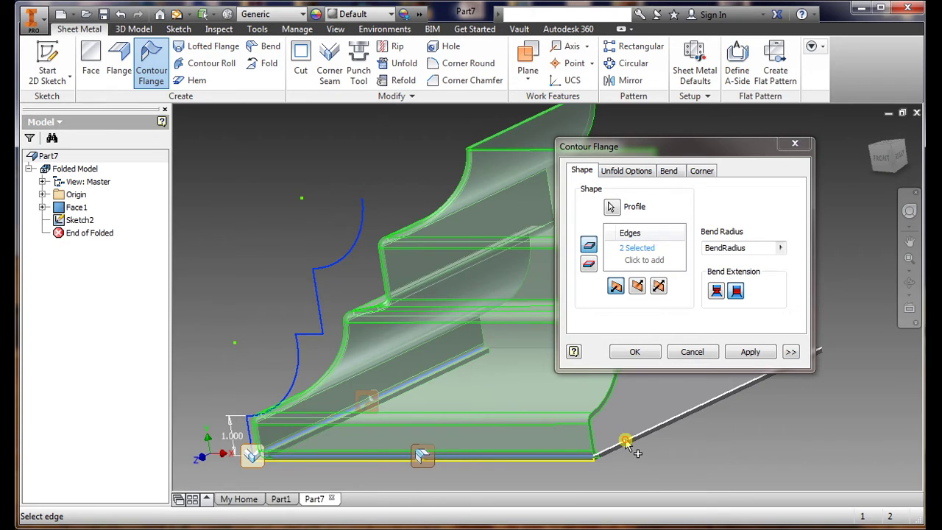
pyautogui.click(625, 443)
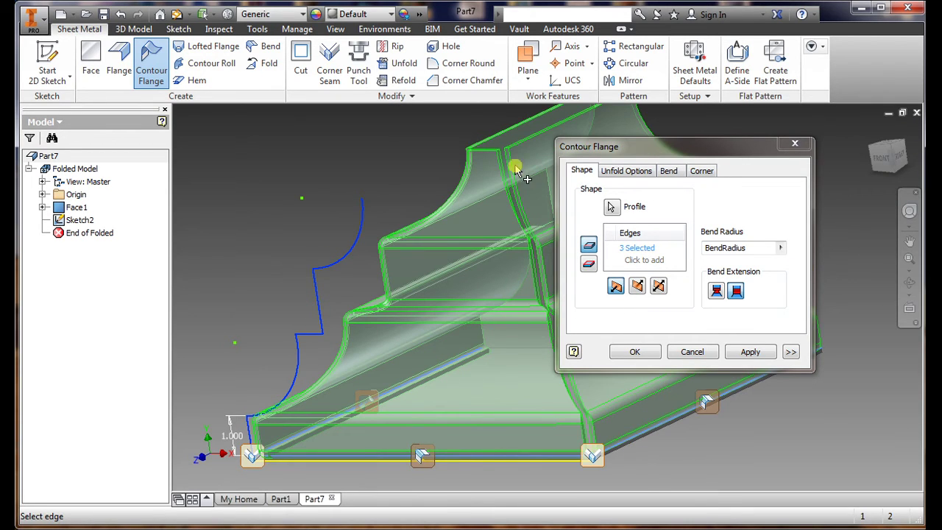
pyautogui.click(750, 351)
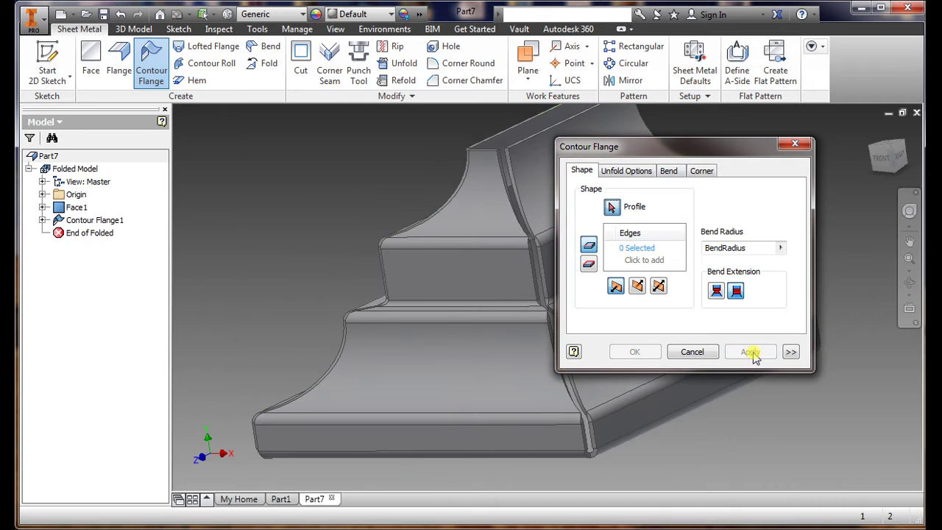
pyautogui.click(795, 145)
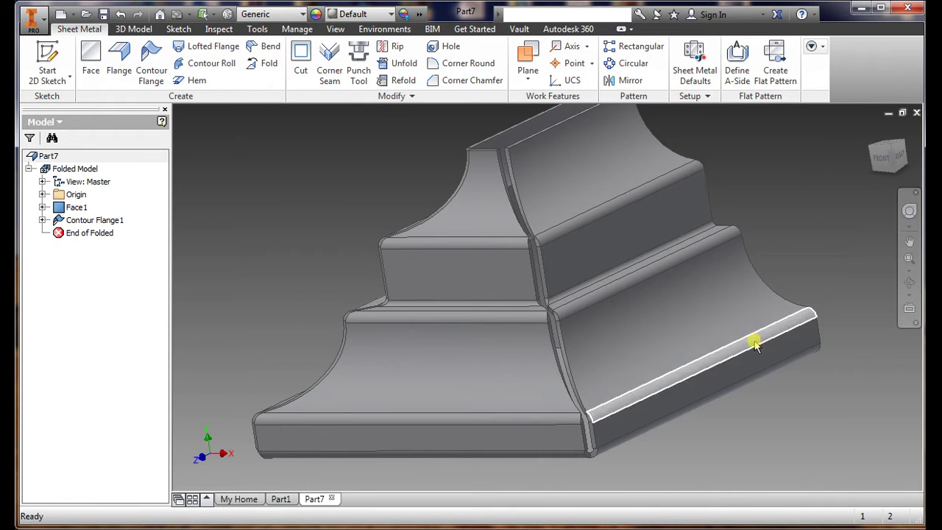
# - Consult the back-view reference photo and begin a 90-degree flange on the plate's open rear edge
pyautogui.keyDown('shift'); pyautogui.moveTo(753, 337); pyautogui.dragTo(628, 373, button='middle'); pyautogui.keyUp('shift')
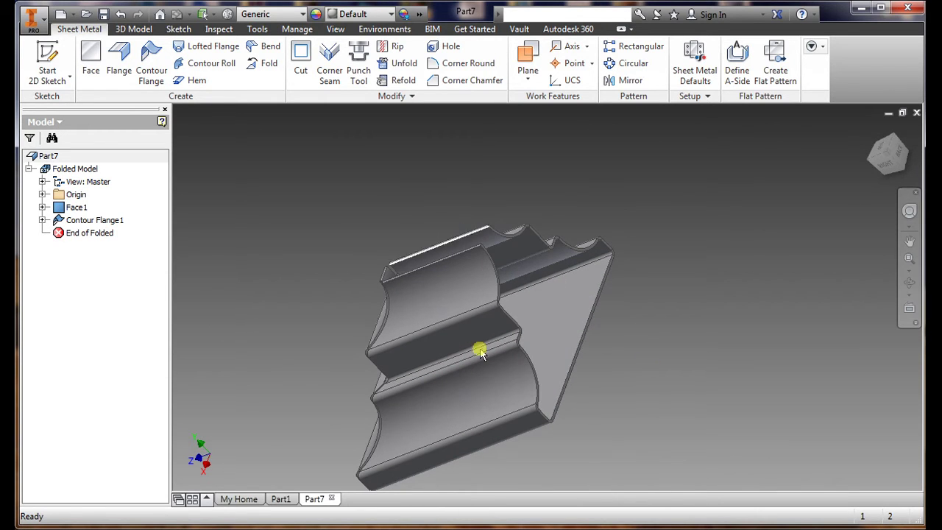
pyautogui.hotkey('alt', 'Tab')
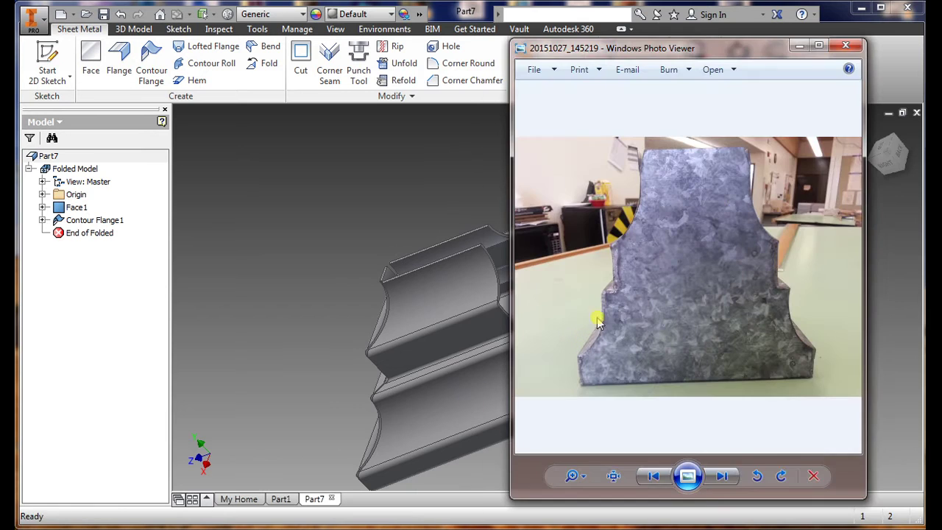
pyautogui.click(799, 46)
pyautogui.keyDown('shift'); pyautogui.moveTo(599, 351); pyautogui.dragTo(480, 210, button='middle'); pyautogui.keyUp('shift')
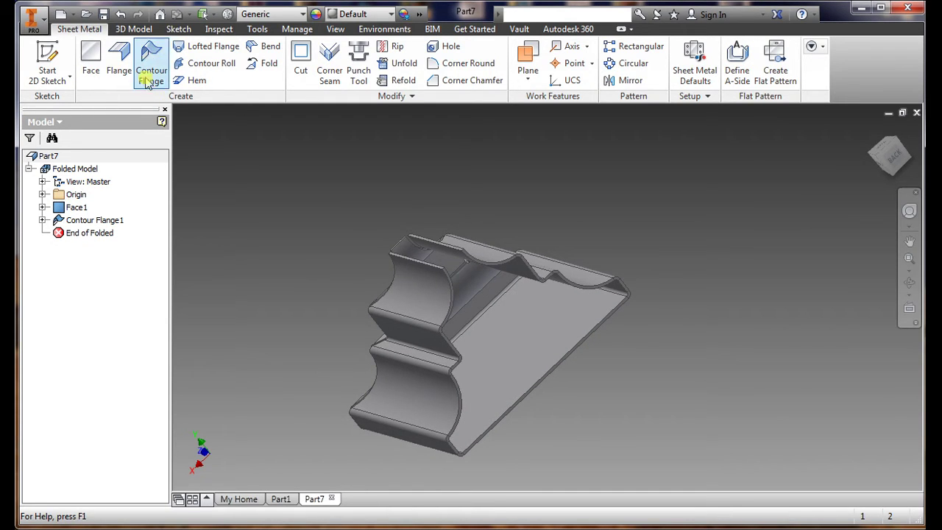
pyautogui.click(119, 64)
pyautogui.scroll(5, 515, 397)
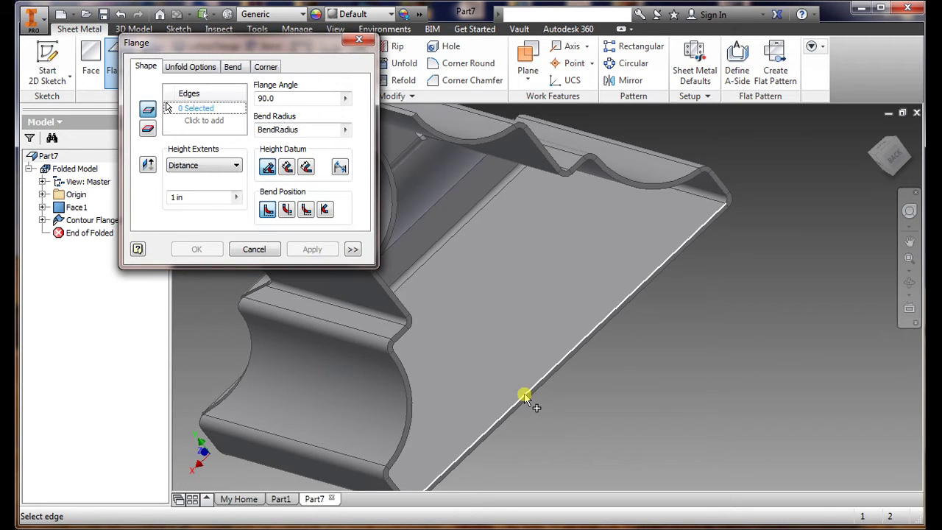
pyautogui.click(524, 397)
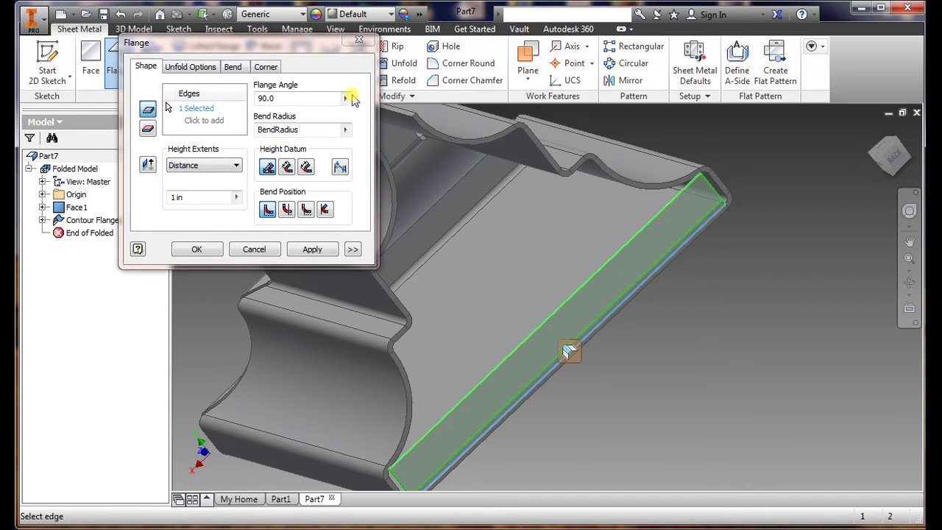
# - Set the rear flange's height extents to To, ending at the upper end vertex of the side contour flange
pyautogui.click(223, 165)
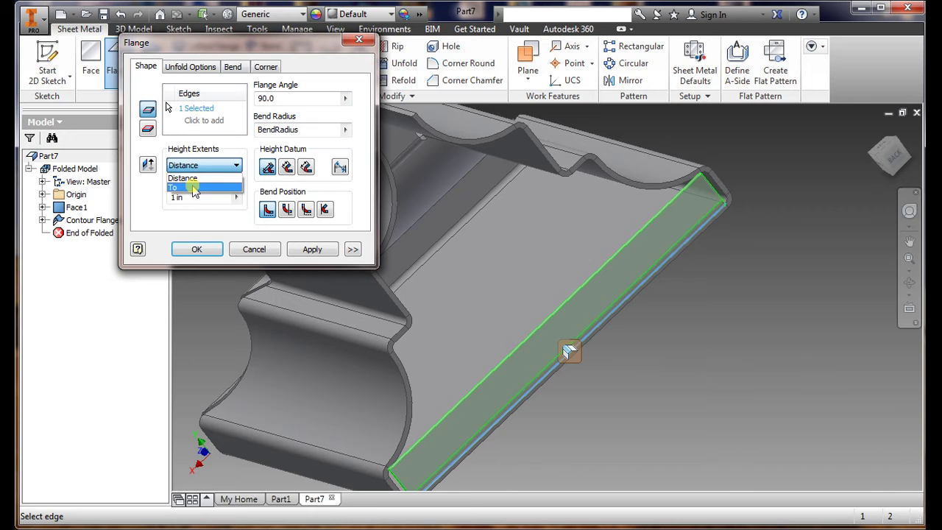
pyautogui.click(194, 188)
pyautogui.scroll(4, 393, 140)
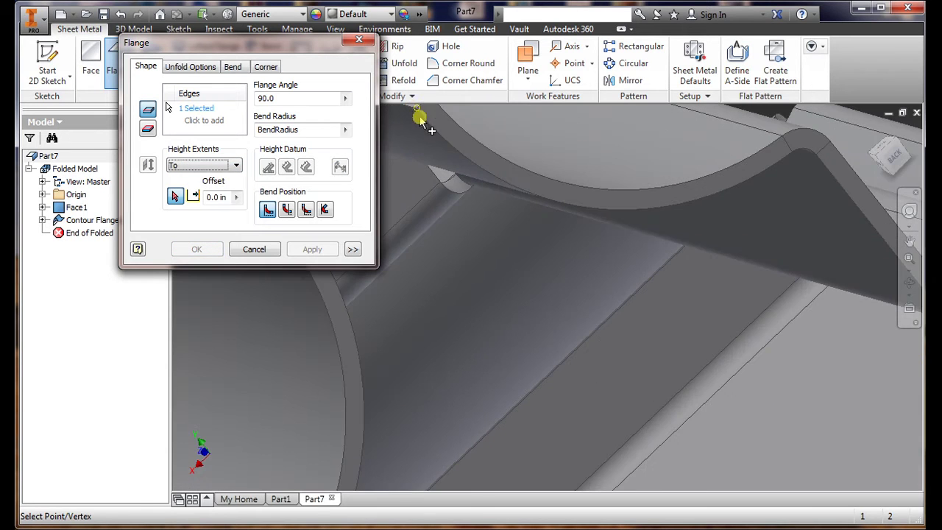
pyautogui.click(418, 112)
pyautogui.scroll(-4, 515, 268)
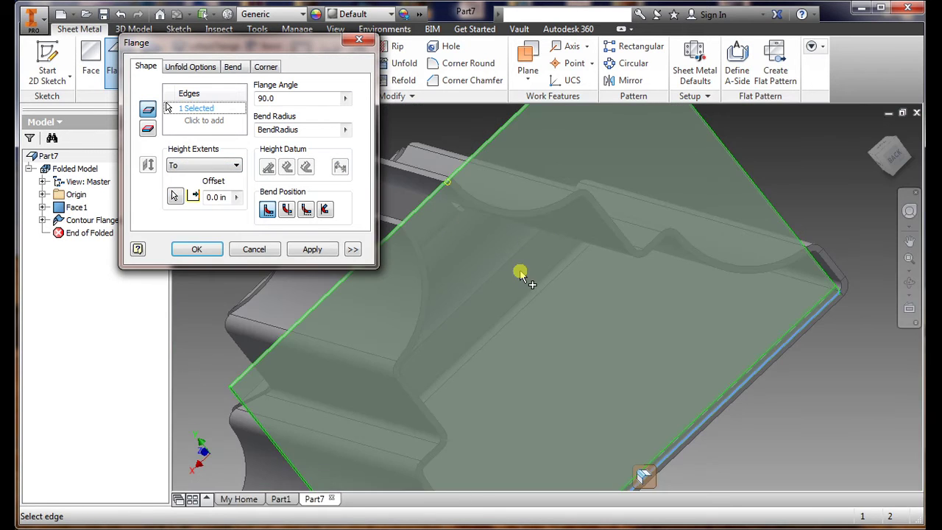
pyautogui.moveTo(547, 380); pyautogui.dragTo(604, 206, button='middle')
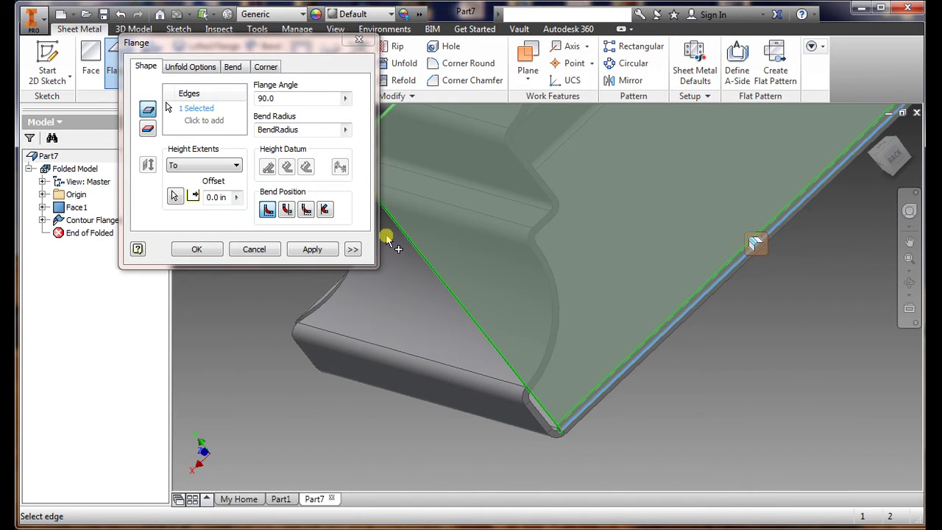
# - Set the rear flange's width extents to From To, starting at the outer face of one side flange's lowest vertical strip
pyautogui.click(353, 249)
pyautogui.click(215, 303)
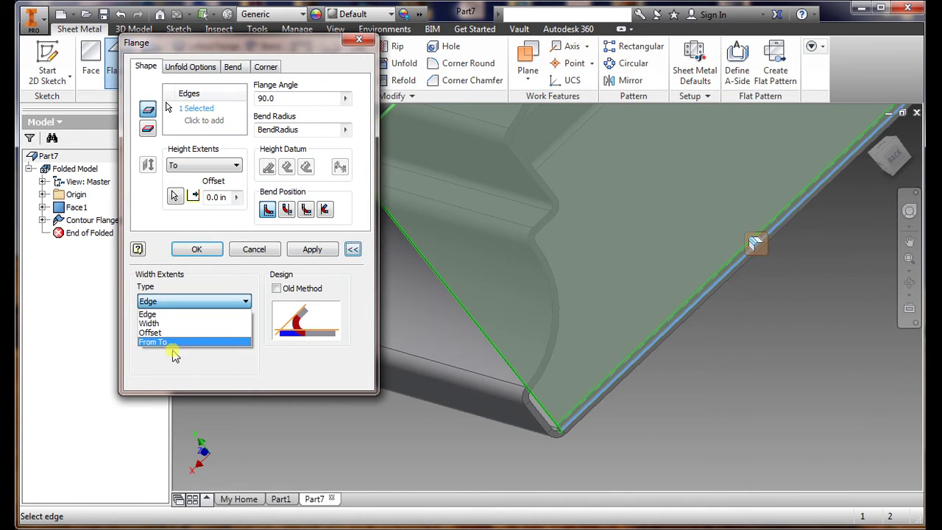
pyautogui.click(170, 342)
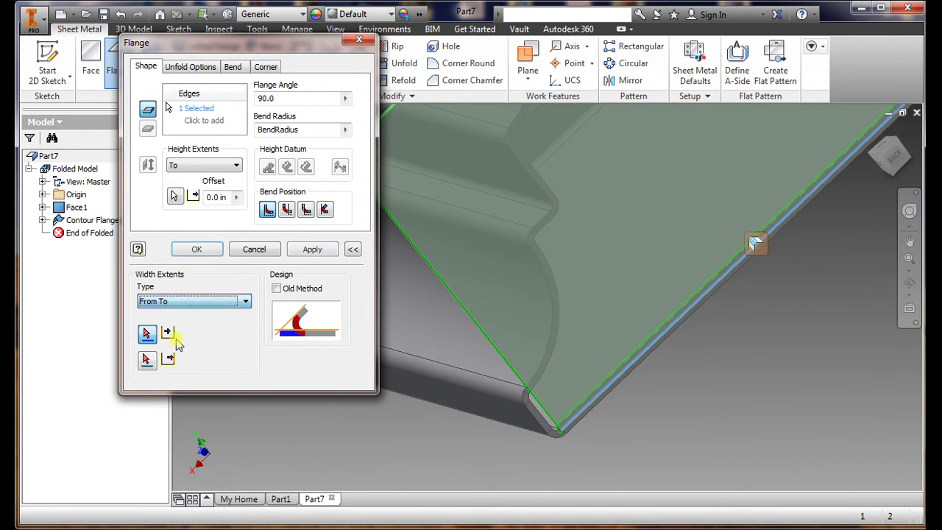
pyautogui.click(538, 425)
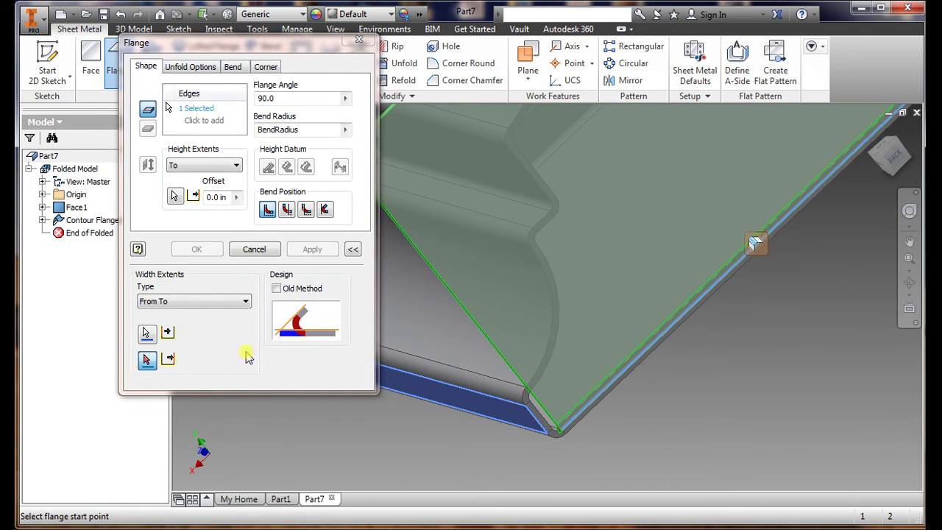
pyautogui.click(168, 336)
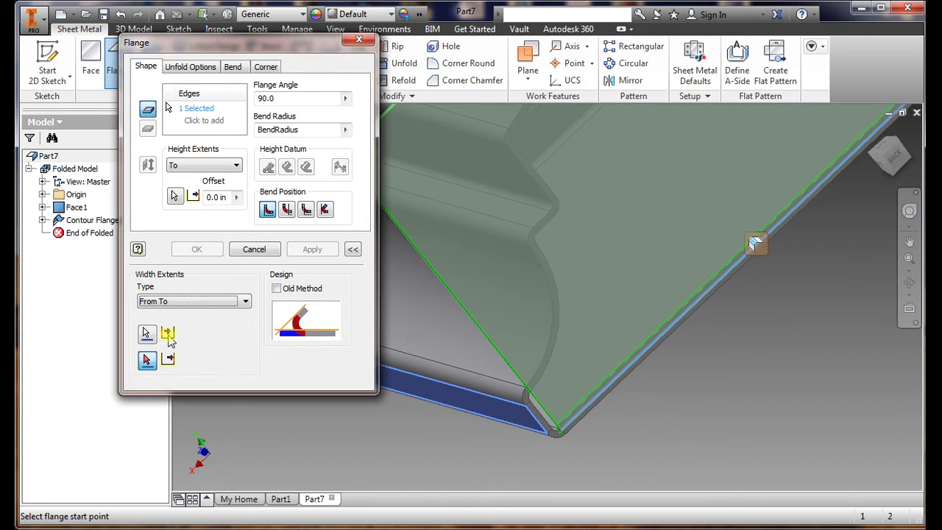
pyautogui.click(541, 422)
pyautogui.scroll(-5, 587, 392)
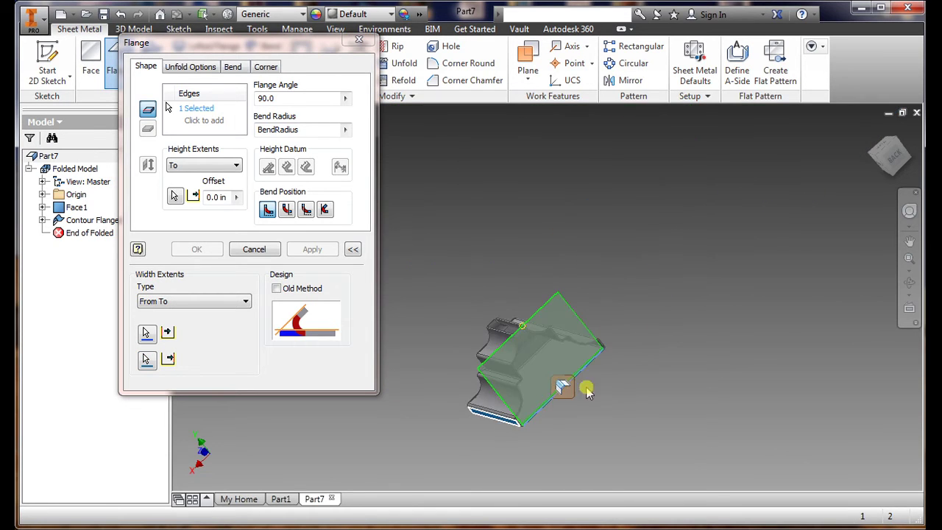
# - Select the outer face of the opposite side flange's lowest vertical strip as the end of the rear flange's width
pyautogui.keyDown('shift'); pyautogui.moveTo(588, 392); pyautogui.dragTo(542, 397, button='middle'); pyautogui.keyUp('shift')
pyautogui.scroll(5, 515, 312)
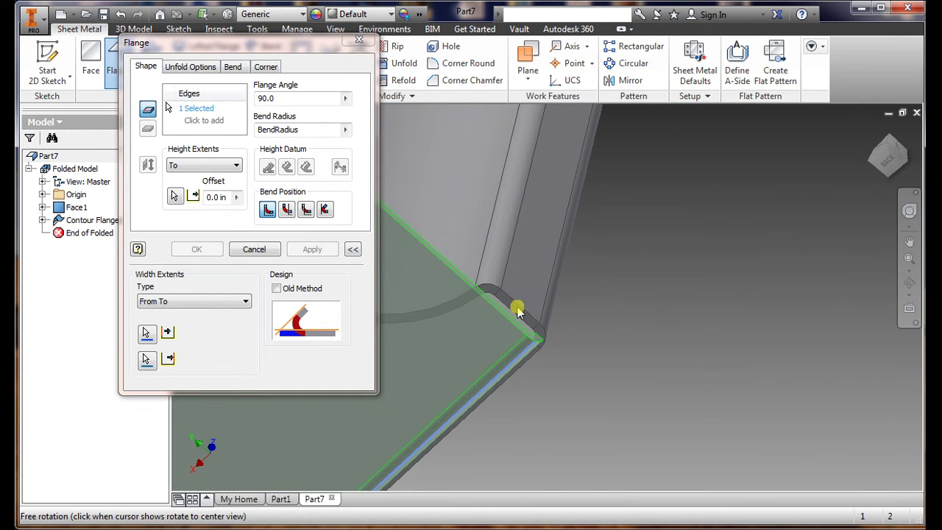
pyautogui.click(148, 360)
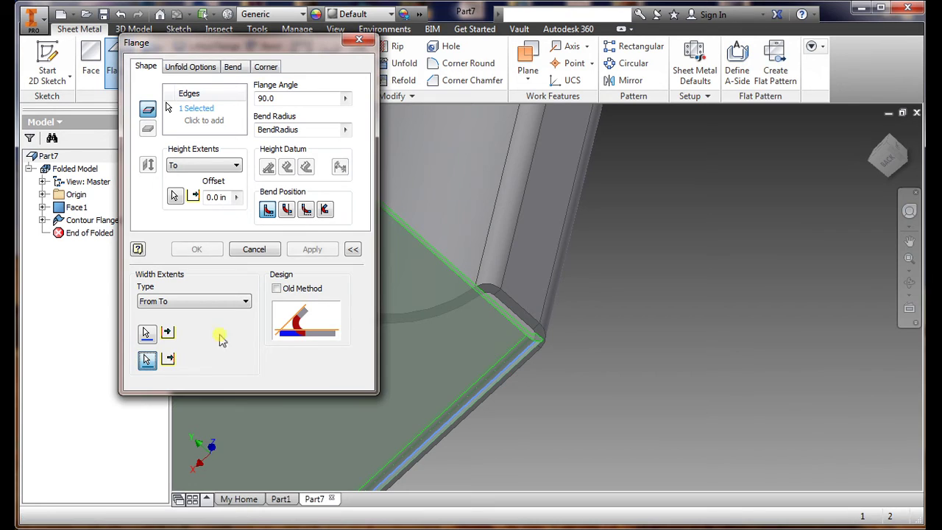
pyautogui.click(517, 305)
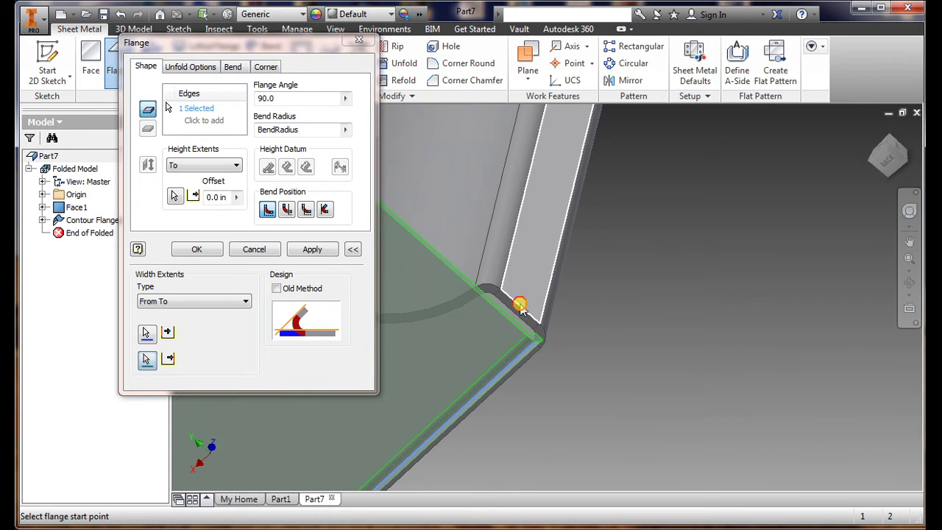
# - Set the bend position to bend from the adjacent face, placing the rear flange just beyond the side flanges' ends, and create it
pyautogui.moveTo(548, 347); pyautogui.dragTo(646, 291, button='middle')
pyautogui.scroll(-5, 646, 290)
pyautogui.moveTo(582, 407); pyautogui.dragTo(723, 259, button='middle')
pyautogui.scroll(5, 723, 259)
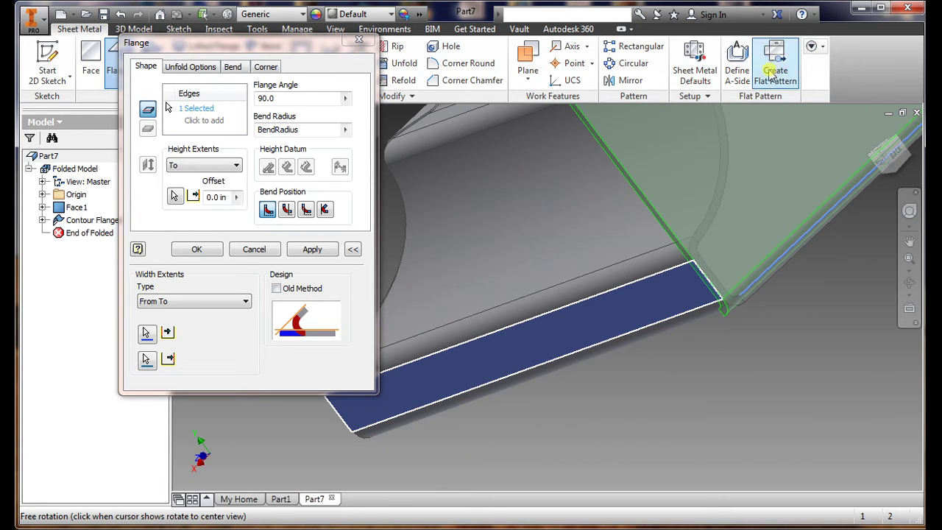
pyautogui.click(866, 190)
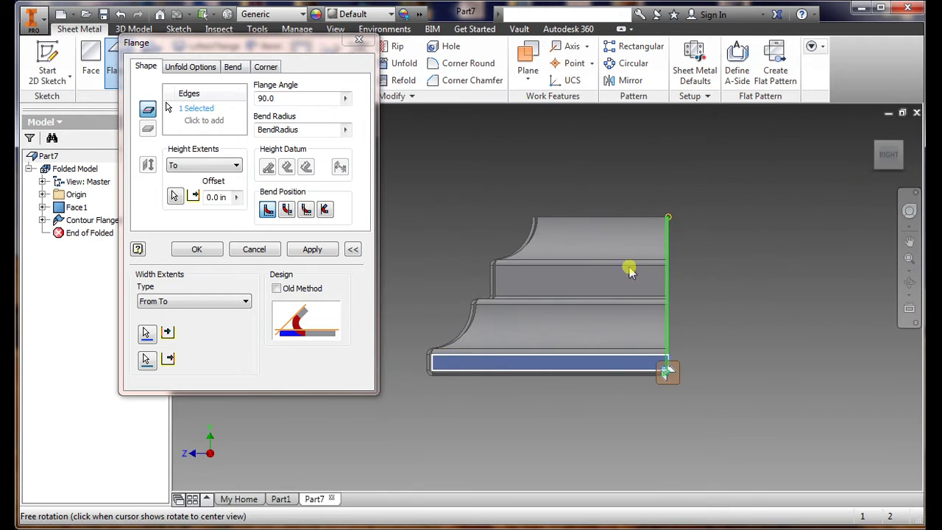
pyautogui.scroll(5, 640, 254)
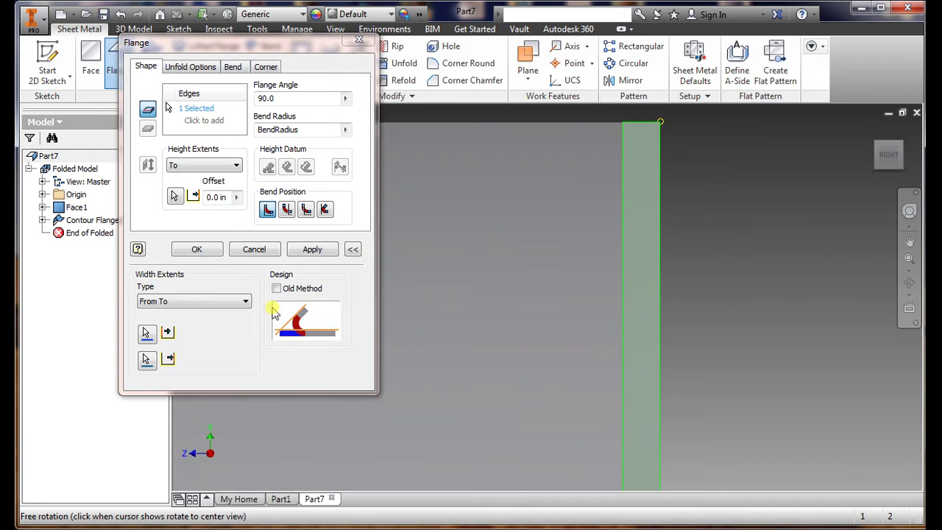
pyautogui.click(287, 210)
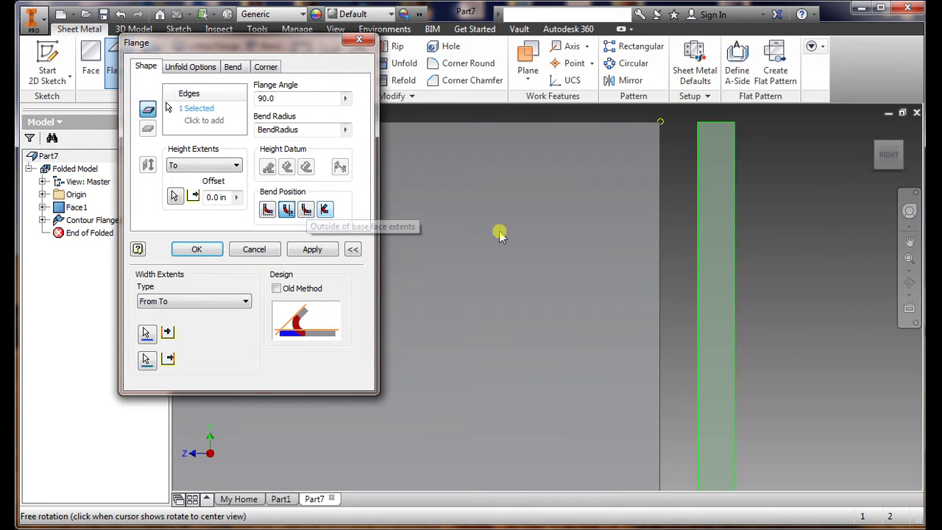
pyautogui.moveTo(499, 234); pyautogui.dragTo(634, 386)
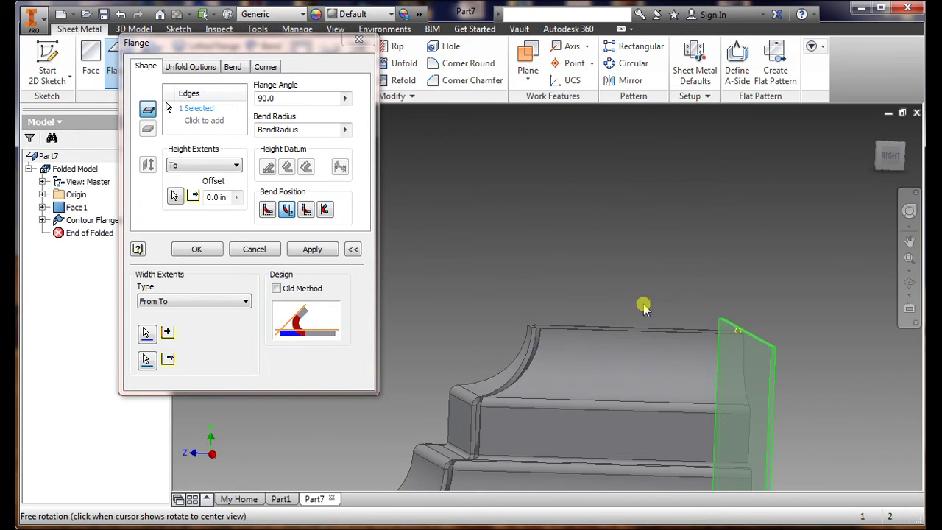
pyautogui.moveTo(815, 354); pyautogui.dragTo(801, 360)
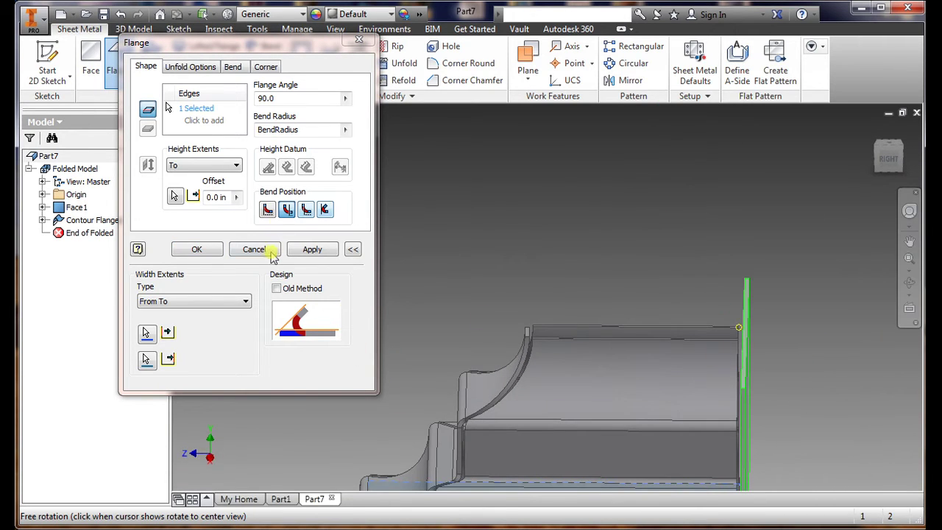
pyautogui.click(303, 250)
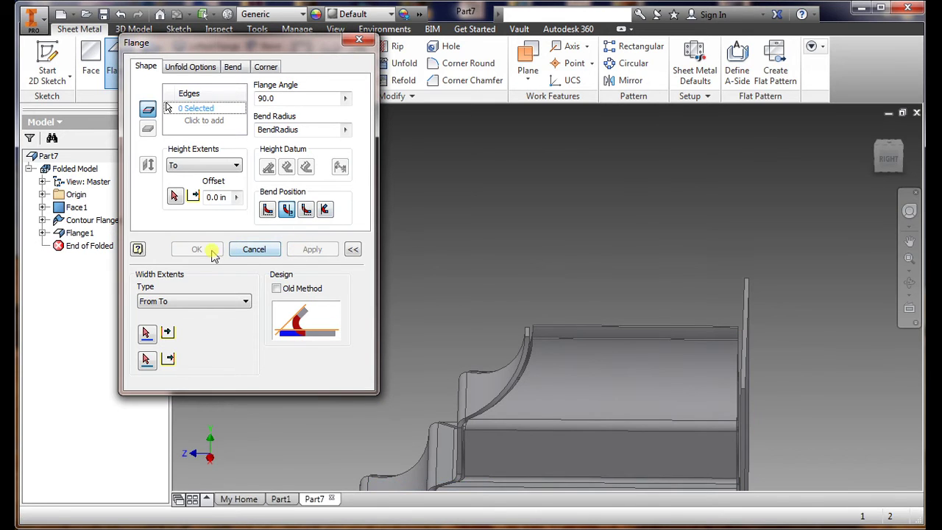
pyautogui.click(358, 39)
# - Start a 2D sketch on the outer face of the rear flange
pyautogui.scroll(-5, 743, 353)
pyautogui.moveTo(742, 353); pyautogui.dragTo(778, 356)
pyautogui.moveTo(723, 340); pyautogui.dragTo(676, 364)
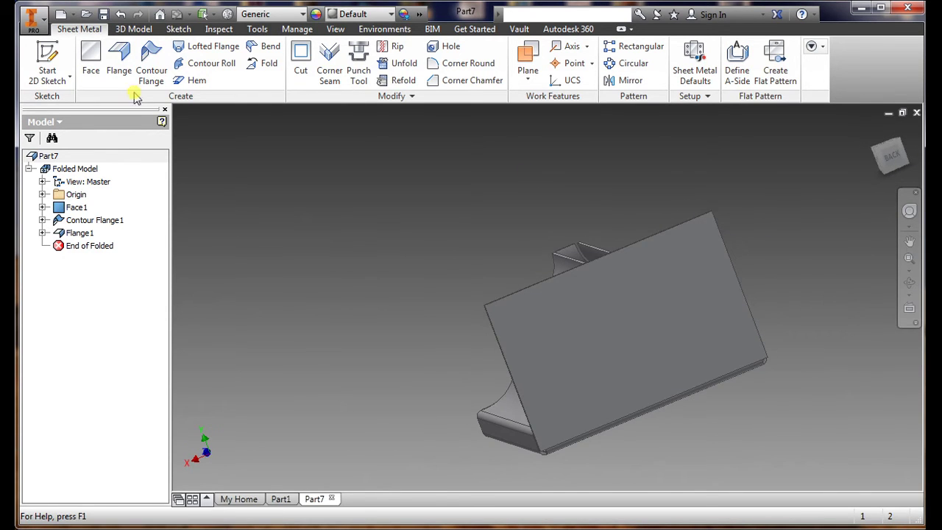
pyautogui.click(133, 29)
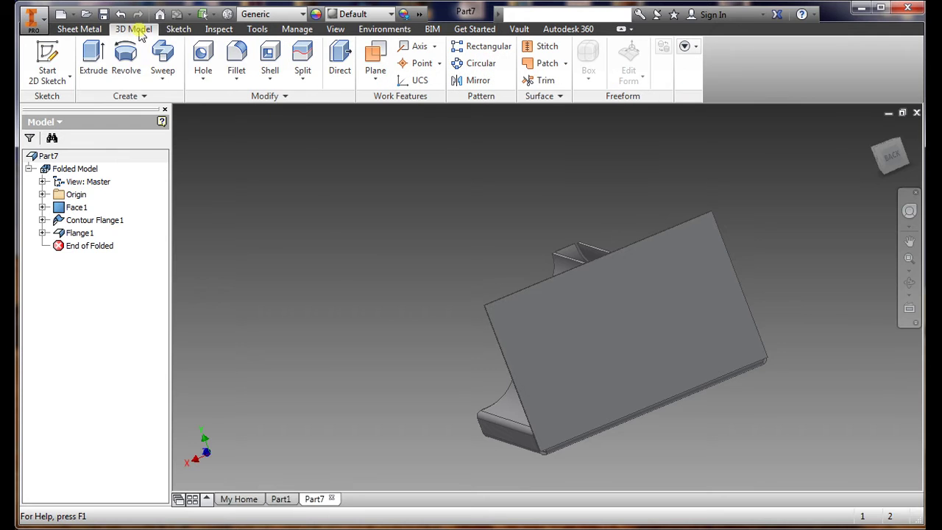
pyautogui.moveTo(311, 299); pyautogui.dragTo(515, 313)
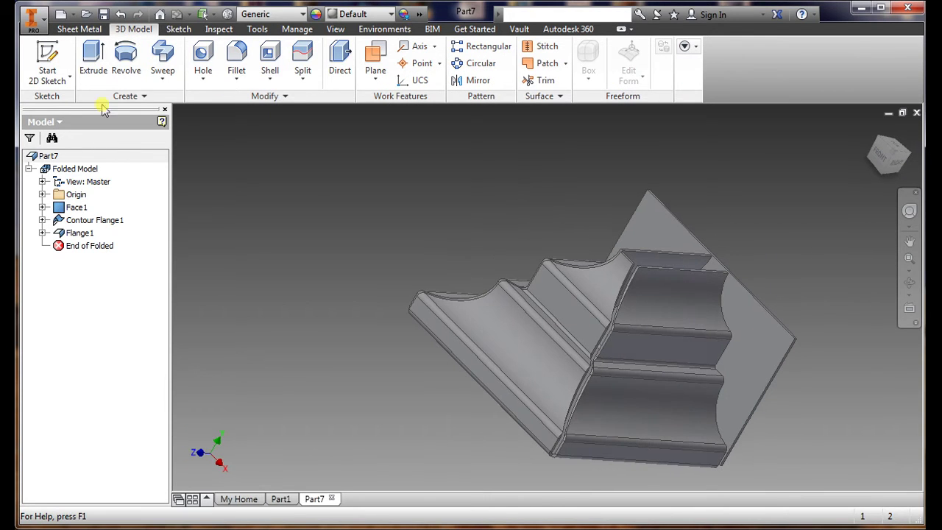
pyautogui.click(48, 57)
pyautogui.press('F4')
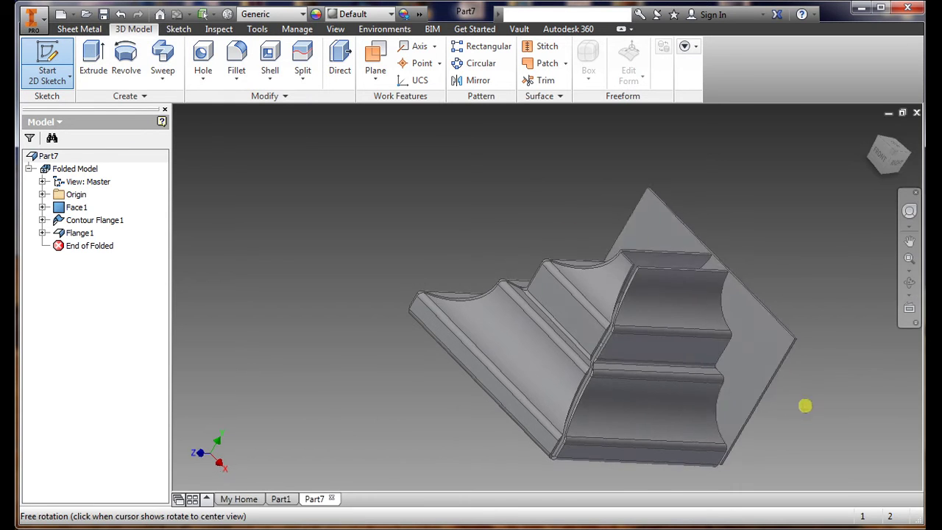
pyautogui.moveTo(804, 405)
pyautogui.mouseDown()
pyautogui.moveTo(714, 397)
pyautogui.moveTo(694, 326)
pyautogui.mouseUp()
pyautogui.click(694, 326)
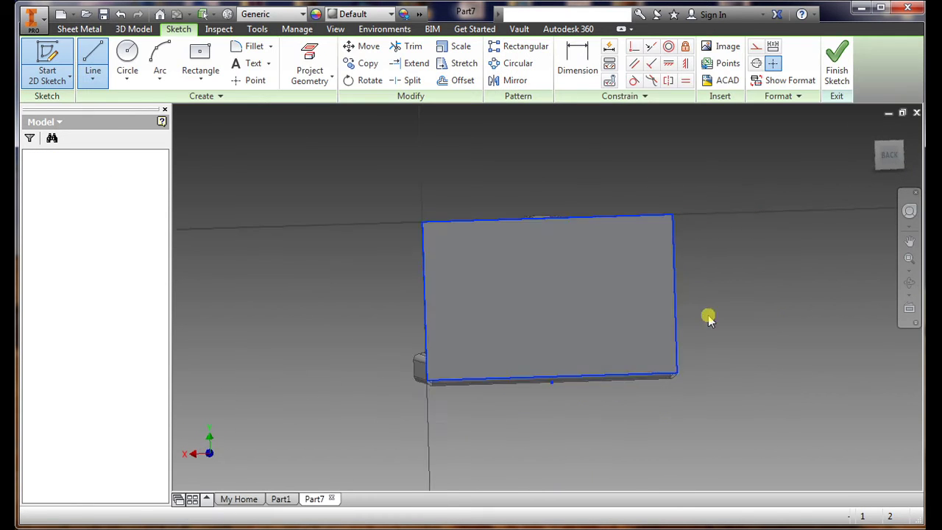
# - Project the top end edge and upper curved tier's end edges of one side flange into the rear-face sketch
pyautogui.click(312, 50)
pyautogui.press('F4')
pyautogui.moveTo(341, 290); pyautogui.dragTo(626, 308)
pyautogui.scroll(4, 625, 308)
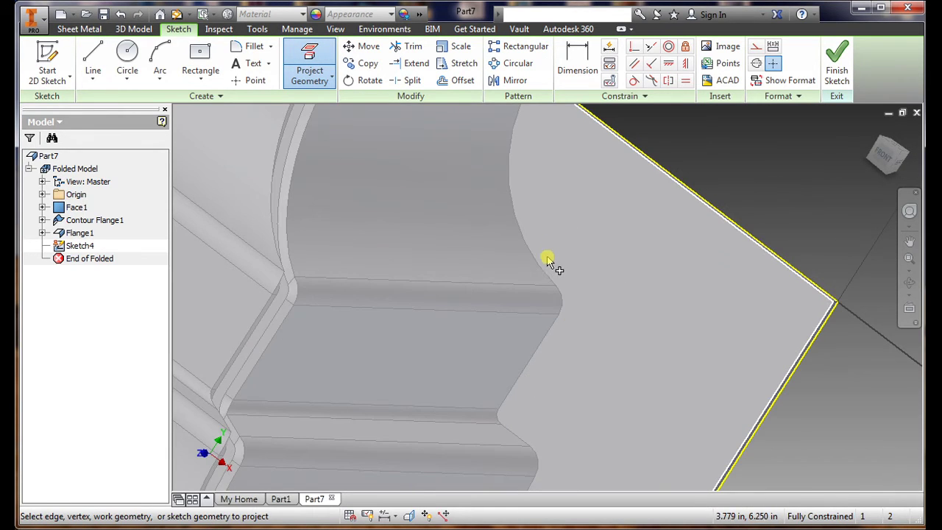
pyautogui.scroll(-3, 543, 214)
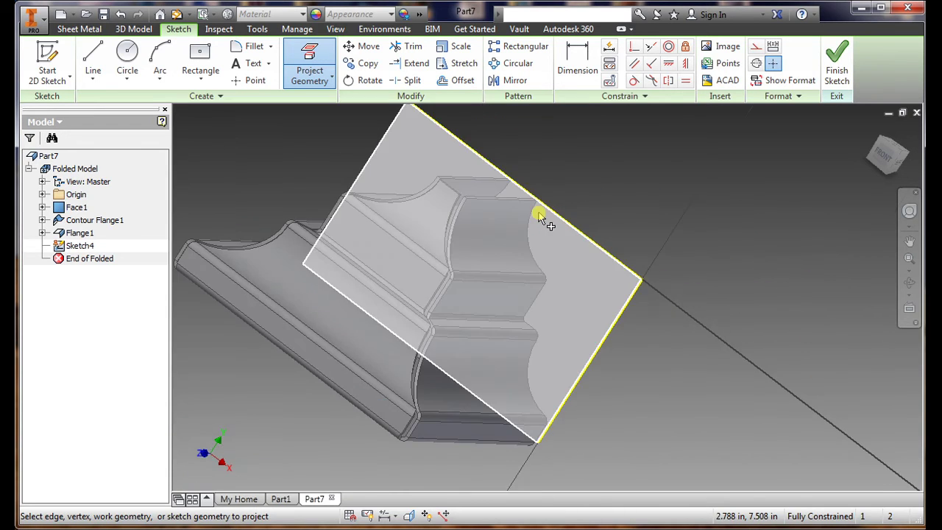
pyautogui.scroll(6, 538, 162)
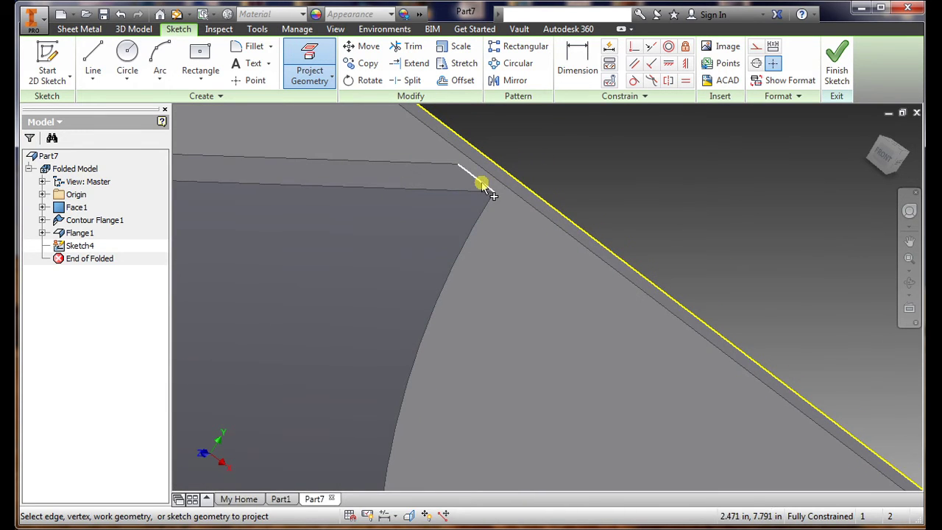
pyautogui.scroll(-3, 460, 324)
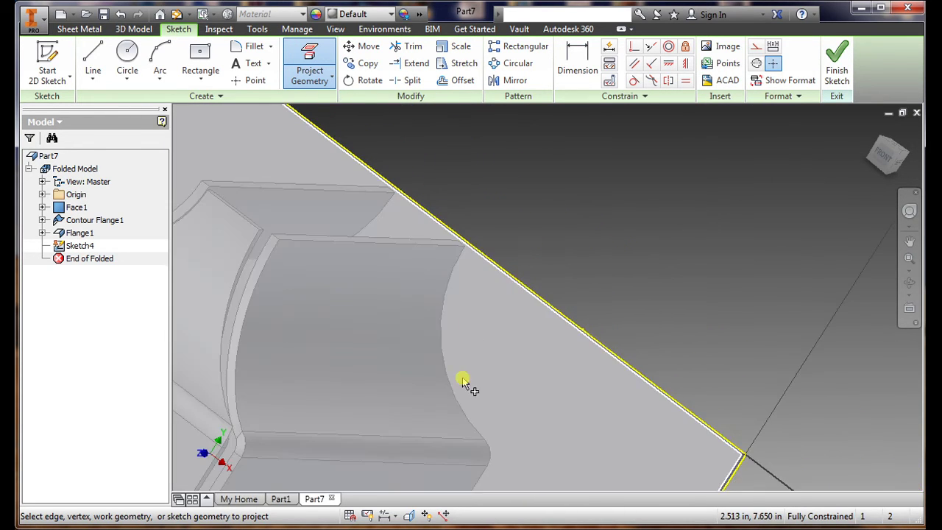
pyautogui.moveTo(463, 380); pyautogui.dragTo(414, 406, button='middle')
# - Project the same side flange's remaining end edges, from the middle step down to the bottom bend, into the sketch
pyautogui.scroll(5, 464, 393)
pyautogui.scroll(-5, 448, 330)
pyautogui.scroll(5, 419, 381)
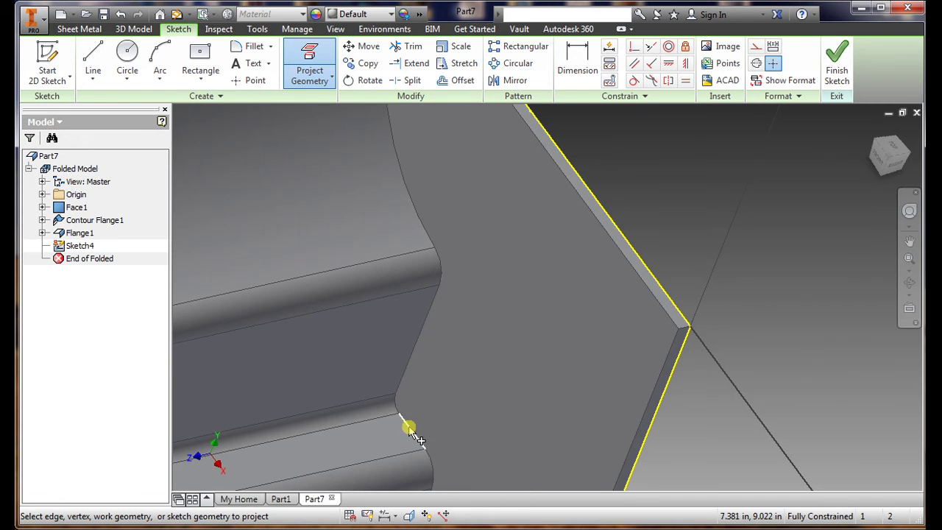
pyautogui.keyDown('shift'); pyautogui.moveTo(414, 433); pyautogui.dragTo(376, 414, button='middle'); pyautogui.keyUp('shift')
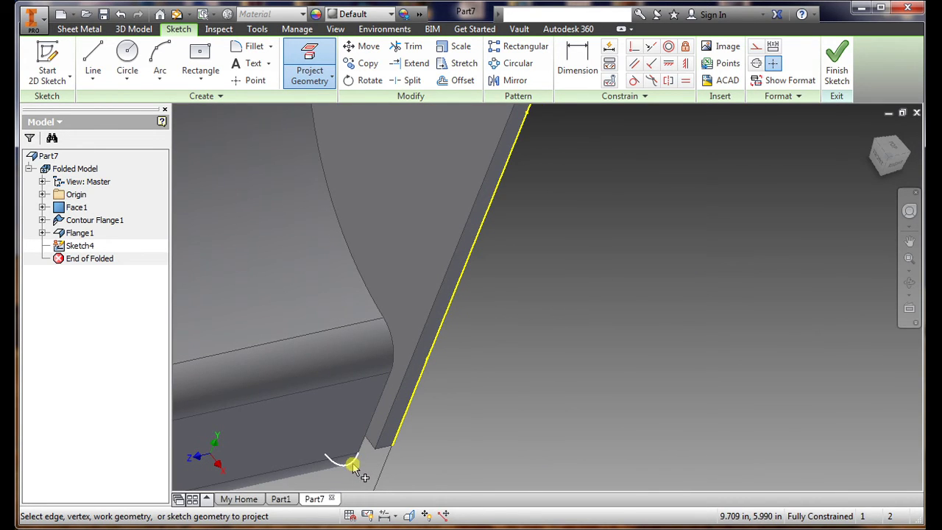
pyautogui.keyDown('shift'); pyautogui.moveTo(452, 437); pyautogui.dragTo(332, 177, button='middle'); pyautogui.keyUp('shift')
# - Project the opposite side flange's end edges, from its top end edge down past the middle step
pyautogui.scroll(6, 335, 177)
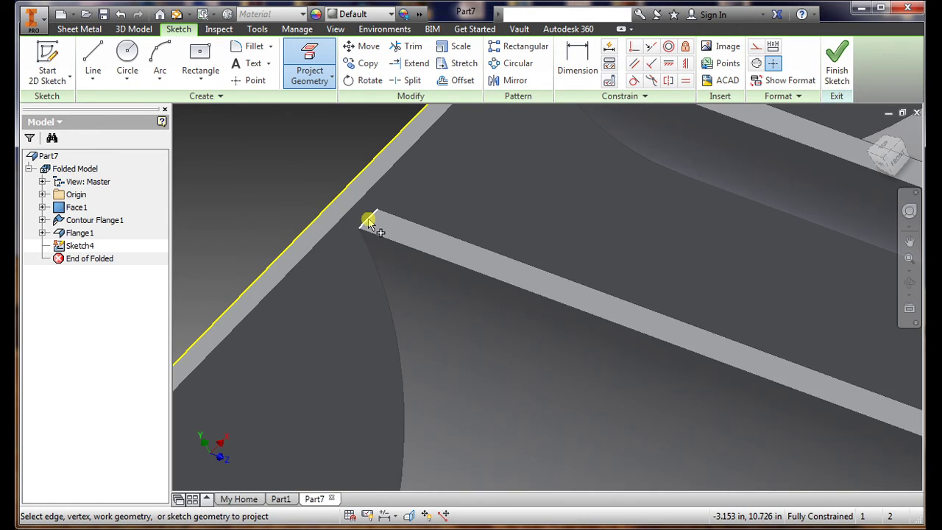
pyautogui.keyDown('shift'); pyautogui.moveTo(368, 223); pyautogui.dragTo(392, 386, button='middle'); pyautogui.keyUp('shift')
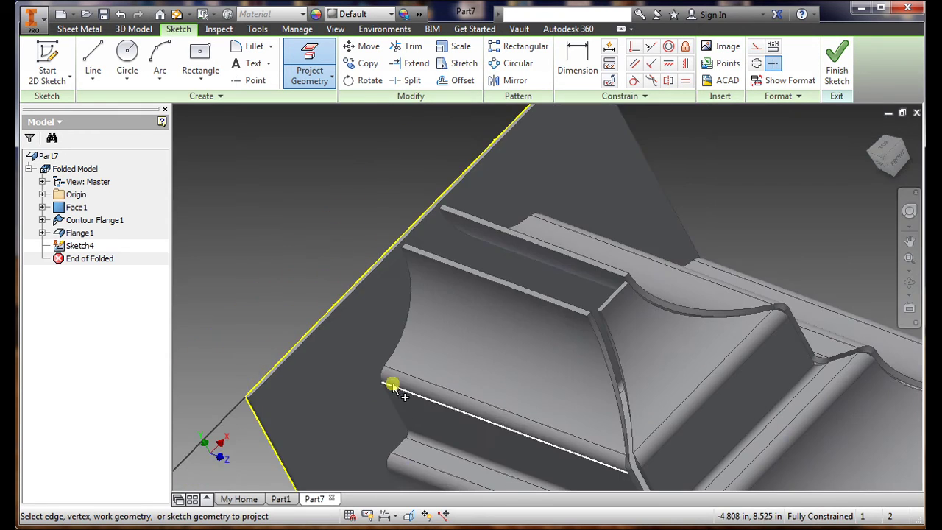
pyautogui.scroll(5, 404, 459)
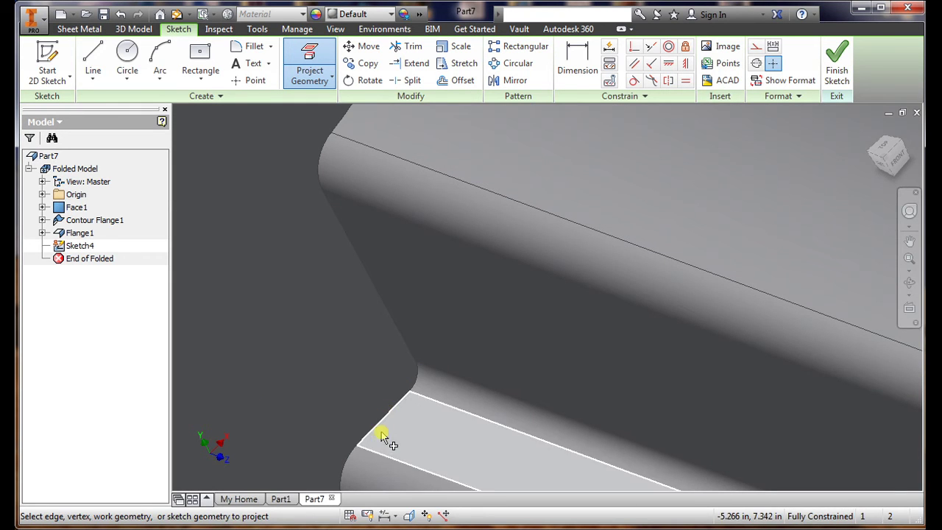
pyautogui.scroll(-5, 384, 435)
pyautogui.scroll(5, 391, 437)
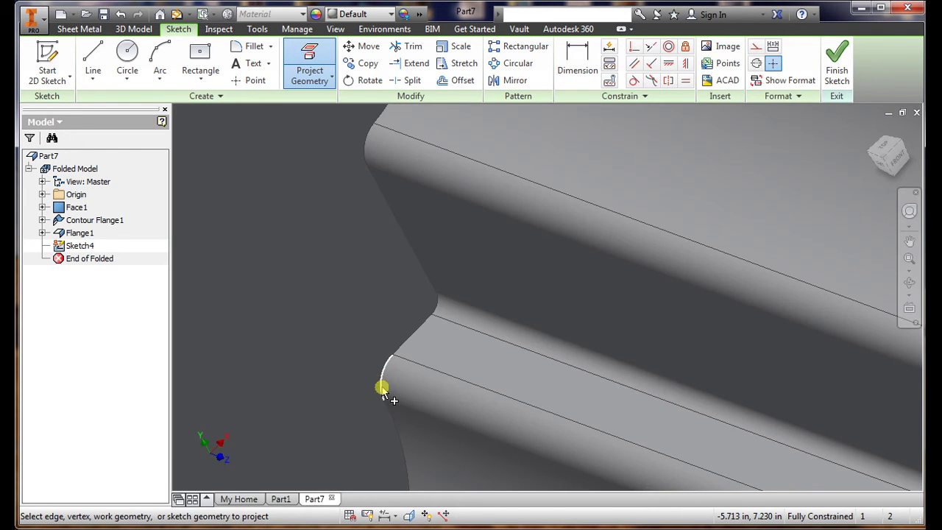
# - Project the opposite side flange's lower curve and lowest vertical strip end edges, then finish the sketch
pyautogui.moveTo(384, 385); pyautogui.dragTo(513, 282, button='middle')
pyautogui.scroll(-5, 508, 288)
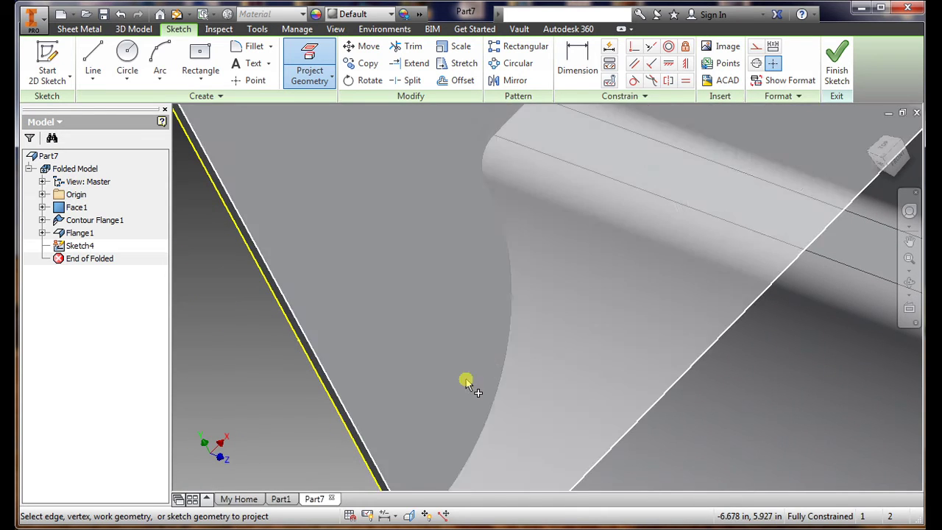
pyautogui.scroll(5, 478, 274)
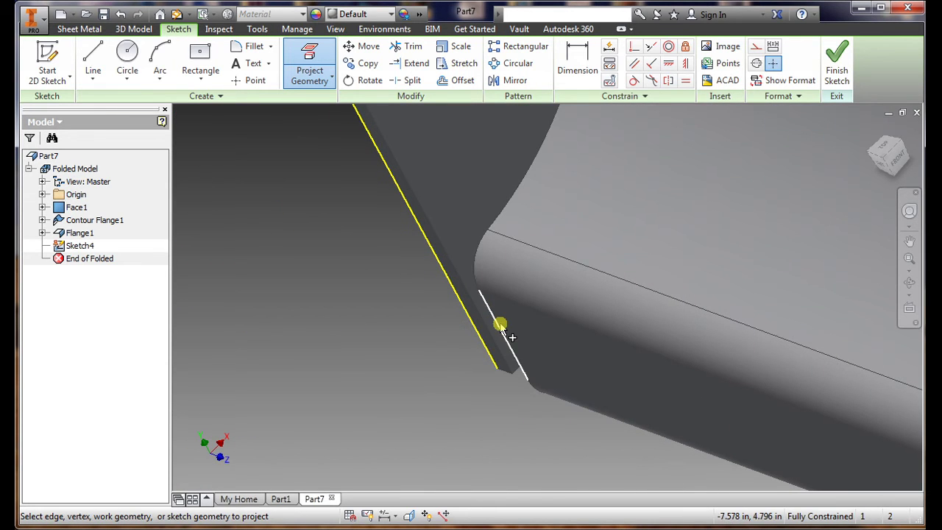
pyautogui.keyDown('shift'); pyautogui.moveTo(492, 397); pyautogui.dragTo(636, 334, button='middle'); pyautogui.keyUp('shift')
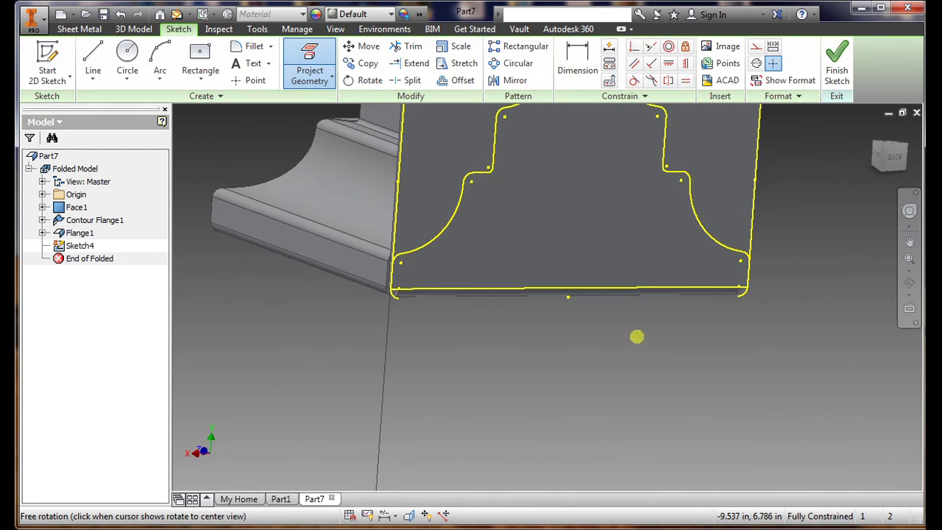
pyautogui.click(888, 153)
pyautogui.scroll(5, 538, 285)
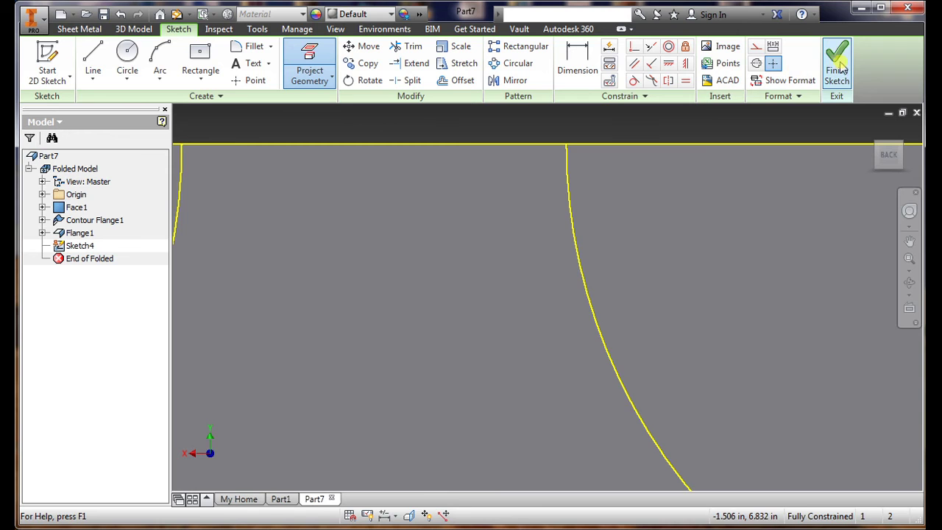
pyautogui.click(839, 68)
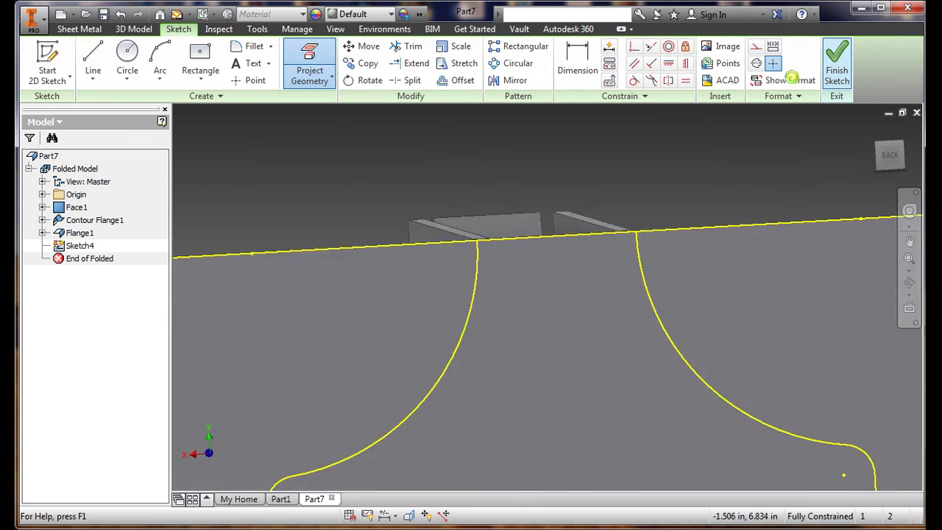
# - Cut the two rear flange regions outside the projected side profiles with a 1 in extrusion directed into the part
pyautogui.click(93, 59)
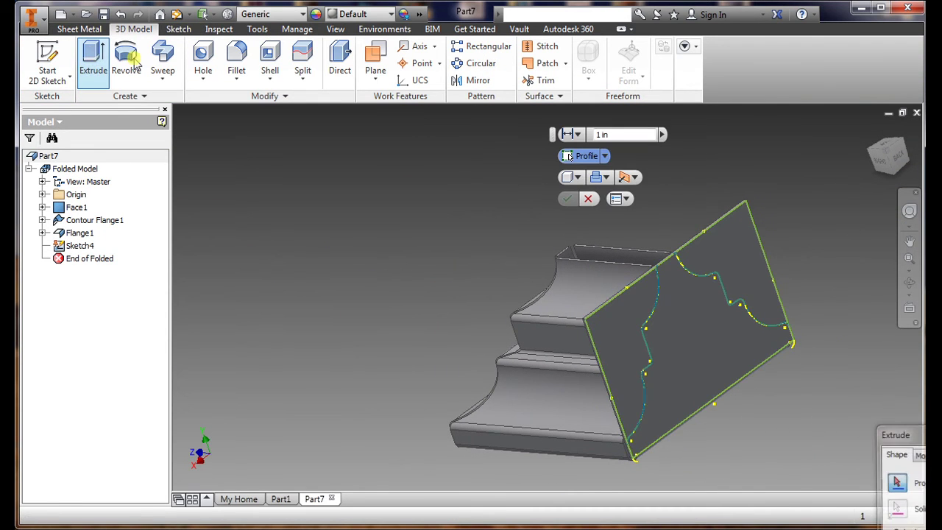
pyautogui.click(610, 337)
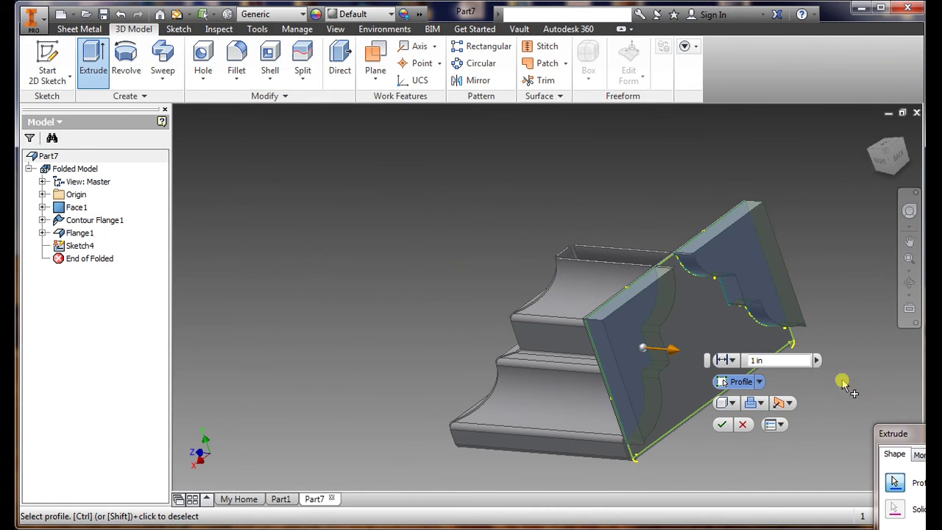
pyautogui.moveTo(912, 441); pyautogui.dragTo(212, 176)
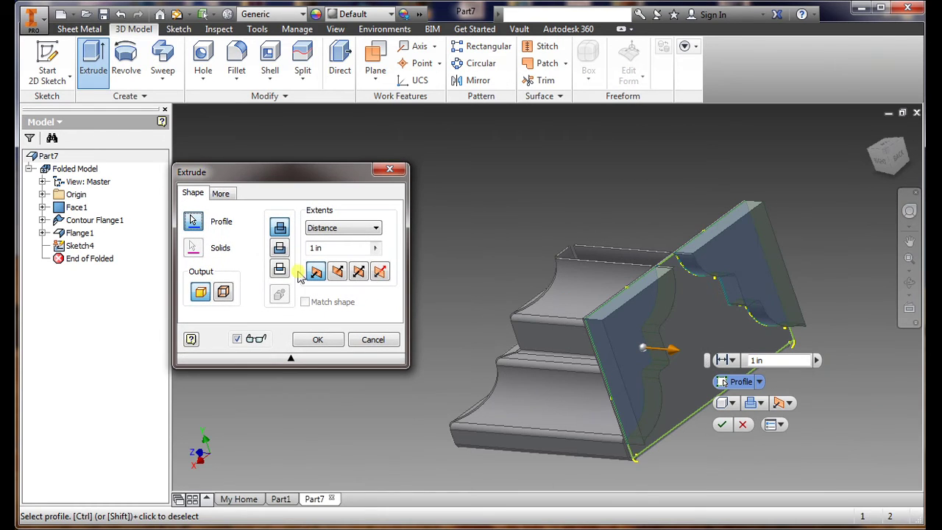
pyautogui.click(280, 248)
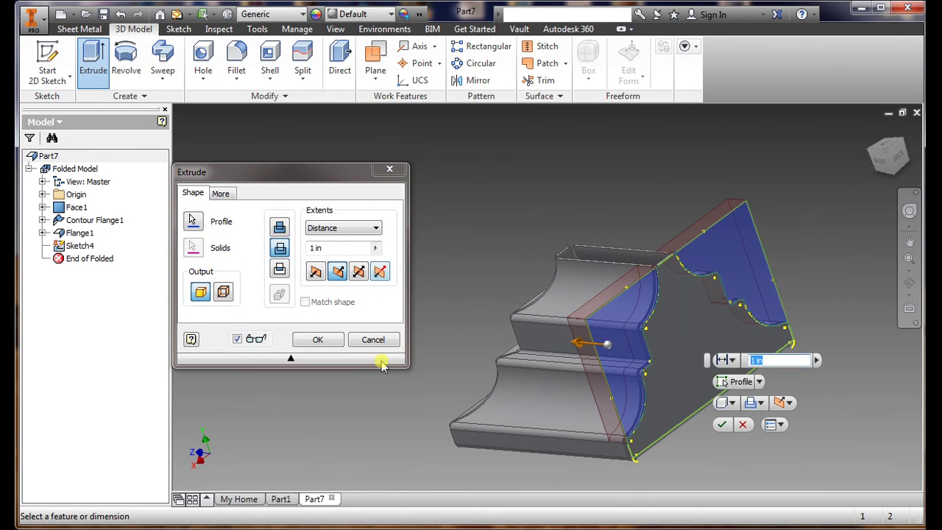
pyautogui.keyDown('shift'); pyautogui.moveTo(523, 407); pyautogui.dragTo(452, 370, button='middle'); pyautogui.keyUp('shift')
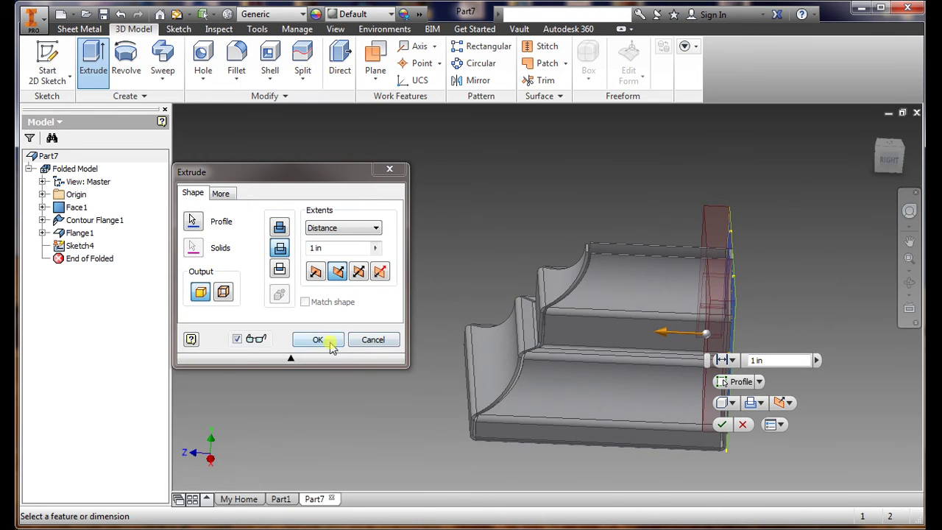
pyautogui.click(330, 342)
# - Create the part's flat pattern, inspect it, and return to the folded model
pyautogui.moveTo(784, 367)
pyautogui.keyDown('shift'); pyautogui.mouseDown(button='middle')
pyautogui.moveTo(858, 389)
pyautogui.moveTo(799, 357)
pyautogui.moveTo(778, 389)
pyautogui.moveTo(744, 392)
pyautogui.moveTo(761, 391)
pyautogui.moveTo(767, 366)
pyautogui.mouseUp(button='middle'); pyautogui.keyUp('shift')
pyautogui.click(79, 30)
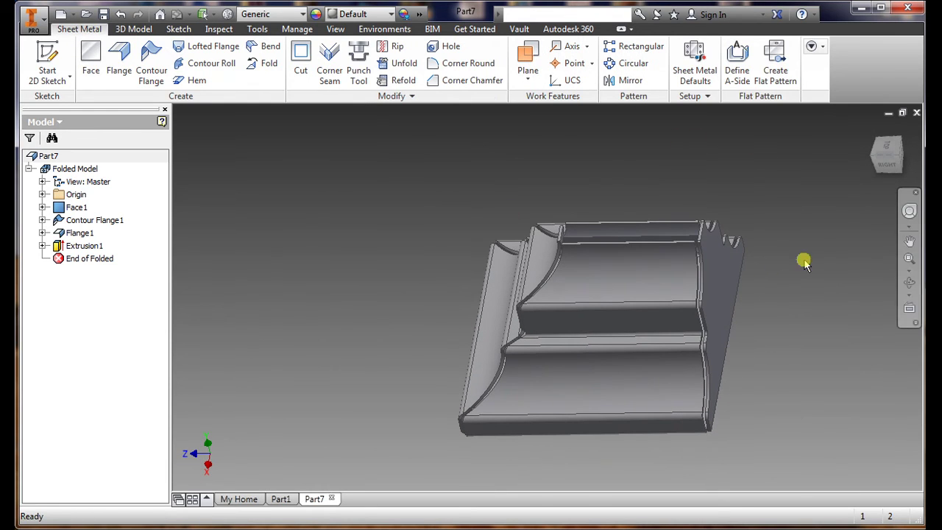
pyautogui.moveTo(803, 264); pyautogui.dragTo(696, 158, button='middle')
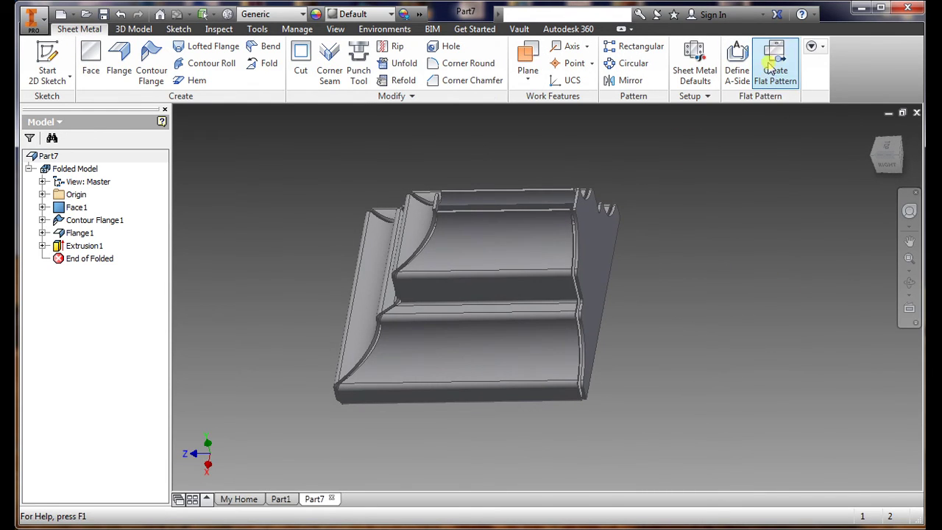
pyautogui.click(777, 66)
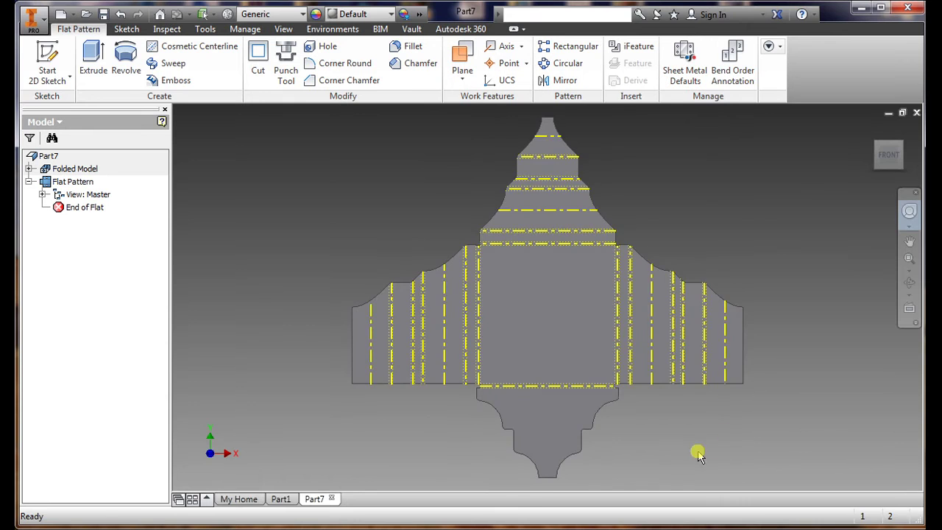
pyautogui.keyDown('shift'); pyautogui.moveTo(698, 454); pyautogui.dragTo(600, 391, button='middle'); pyautogui.keyUp('shift')
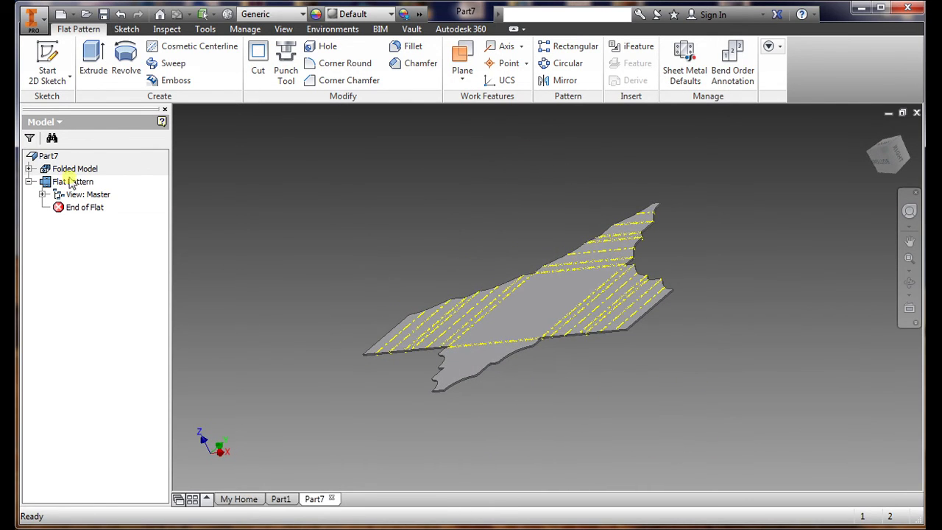
pyautogui.doubleClick(59, 169)
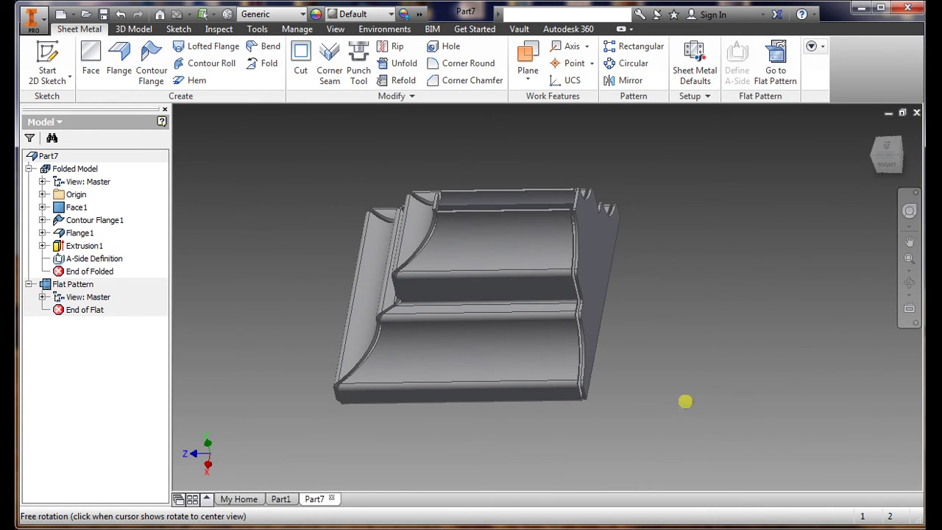
# - Set the folded model's visual style to Realistic so it displays without edge lines
pyautogui.keyDown('shift'); pyautogui.moveTo(685, 401); pyautogui.dragTo(753, 393, button='middle'); pyautogui.keyUp('shift')
pyautogui.click(329, 30)
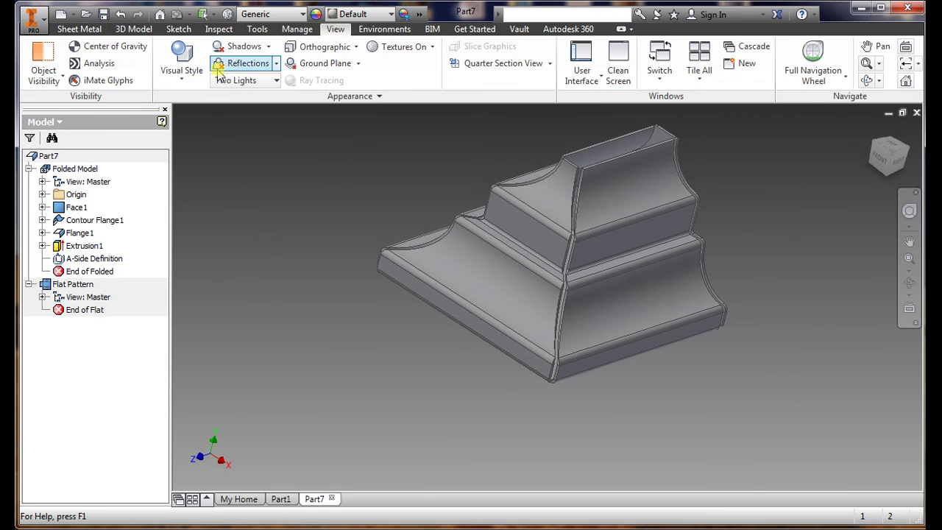
pyautogui.click(182, 60)
pyautogui.click(187, 102)
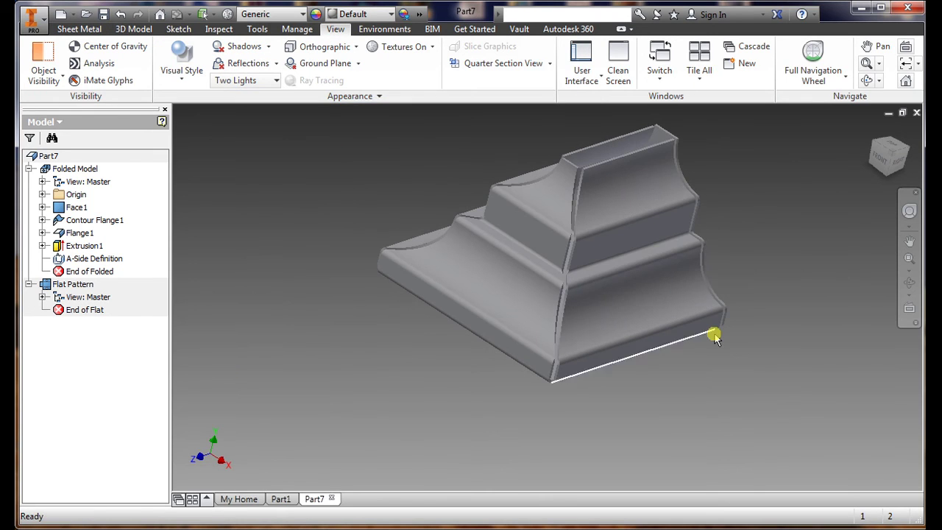
# - Examine the finished hood up close and from the right side view
pyautogui.moveTo(763, 295); pyautogui.dragTo(721, 349, button='middle')
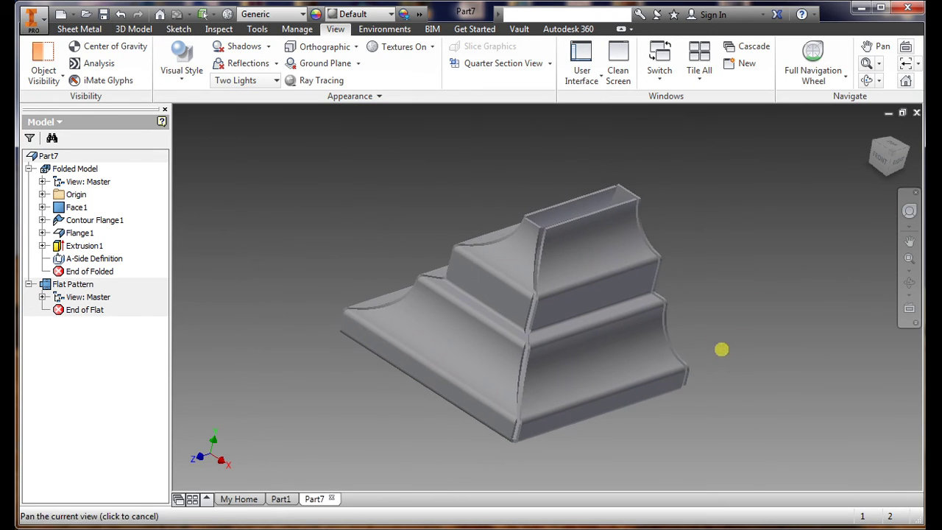
pyautogui.scroll(-3, 712, 351)
pyautogui.scroll(4, 709, 364)
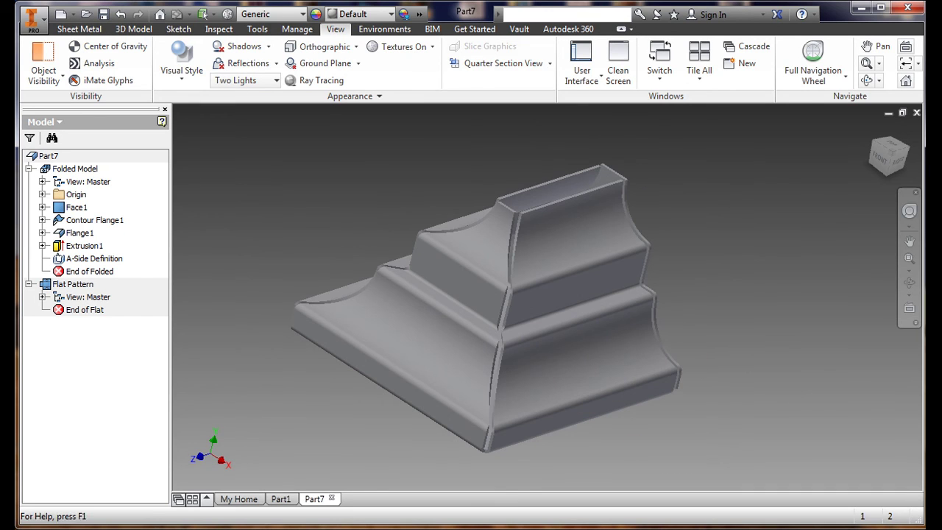
pyautogui.click(889, 163)
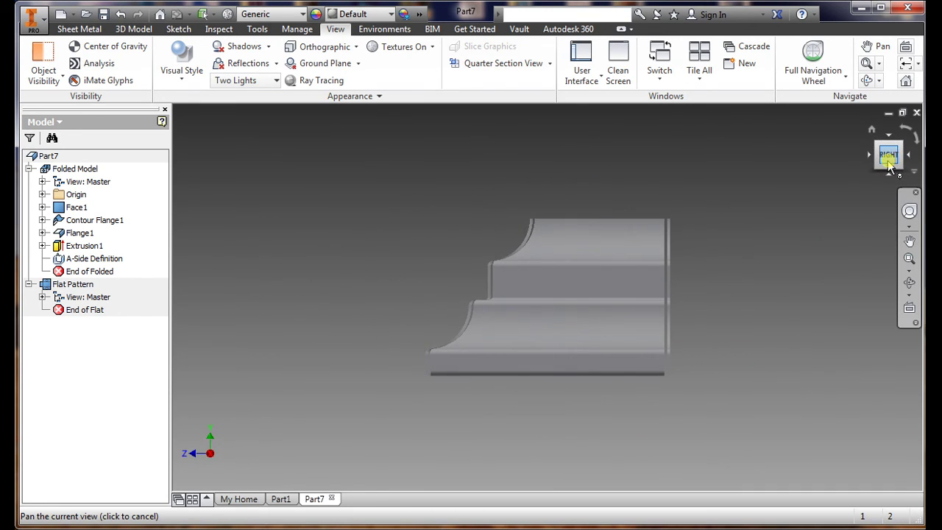
# - Compare the hood model's back and front corner views with the photos of the fabricated galvanized hood in Windows Photo Viewer
pyautogui.click(909, 159)
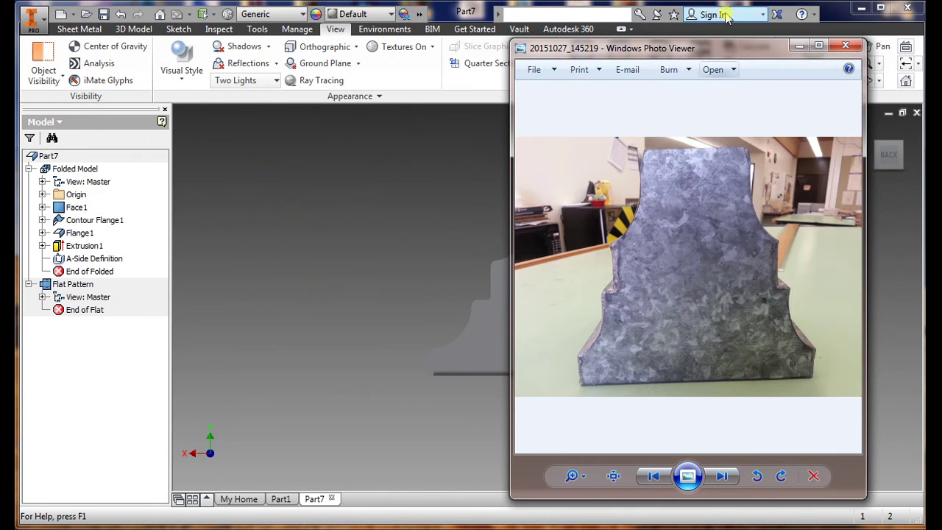
pyautogui.moveTo(709, 50); pyautogui.dragTo(245, 59)
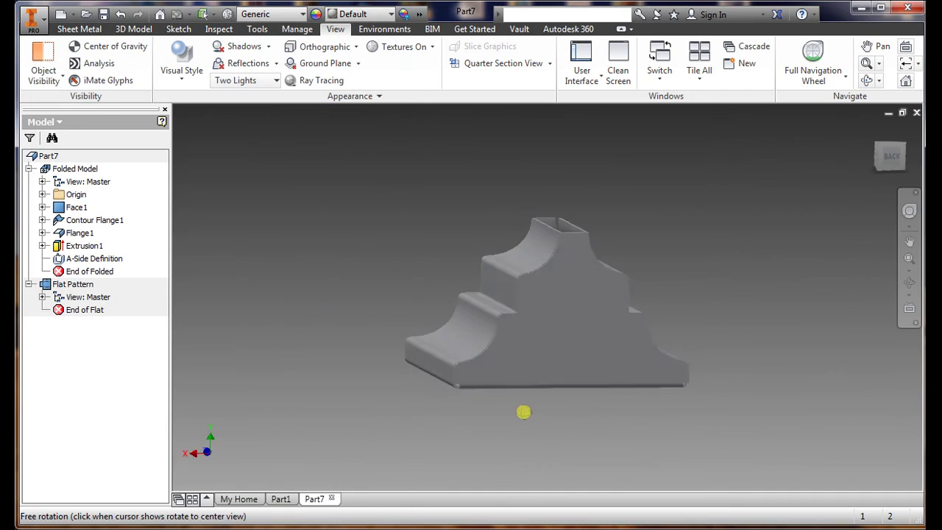
pyautogui.moveTo(523, 410); pyautogui.dragTo(654, 437)
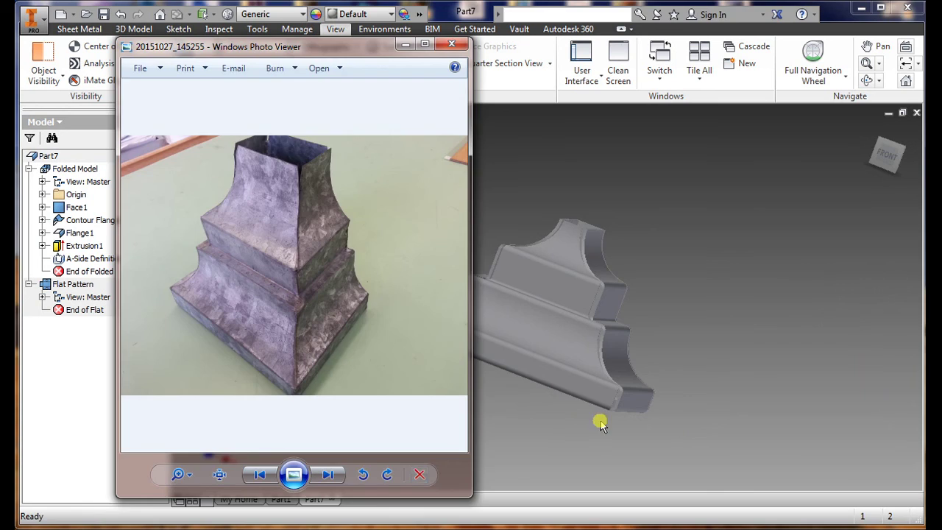
pyautogui.moveTo(596, 421); pyautogui.dragTo(616, 431)
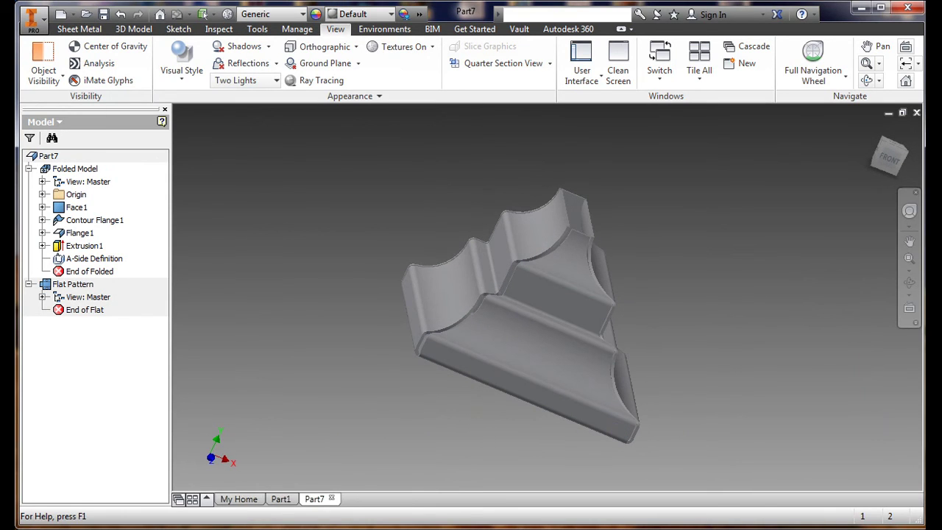
pyautogui.hotkey('alt', 'Tab')
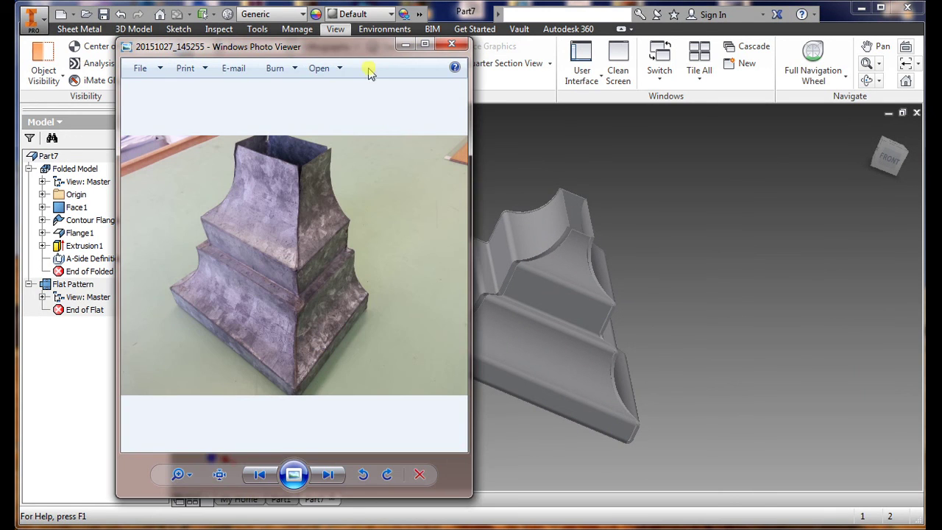
pyautogui.moveTo(366, 53); pyautogui.dragTo(445, 46)
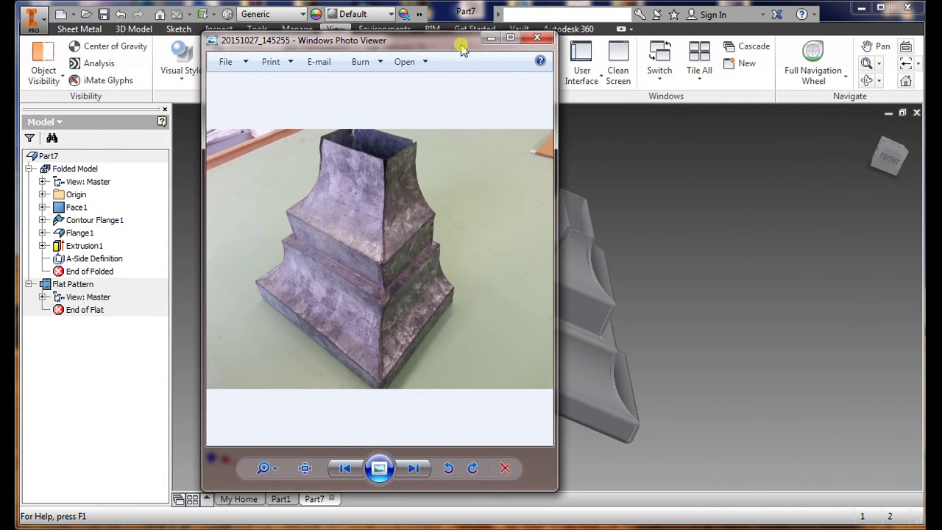